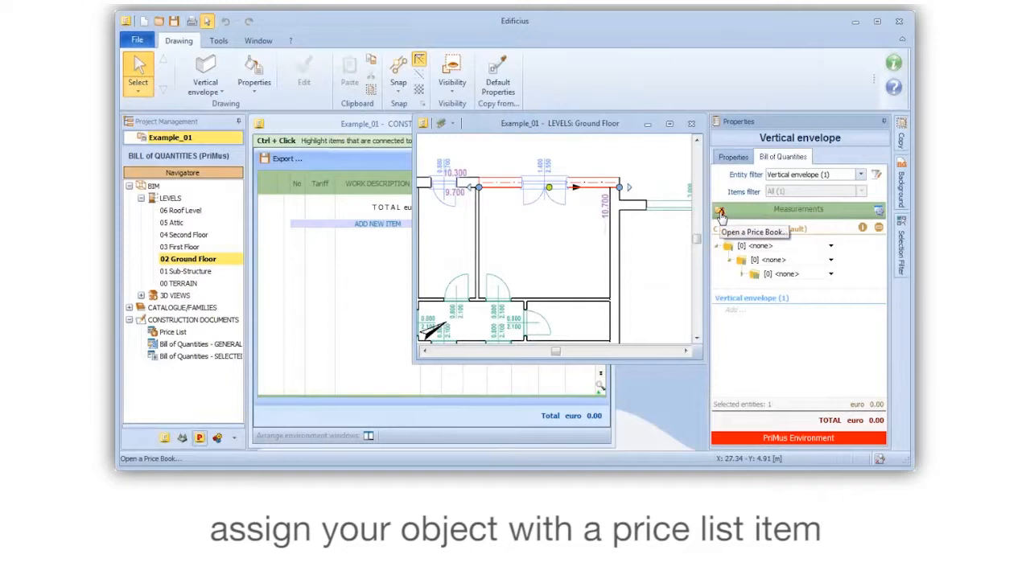
- Search the price book for "walls" and link item 106.01.1.033 for exterior walls to the selected vertical envelope
left_click(337, 398)
type("walls")
key("Return")
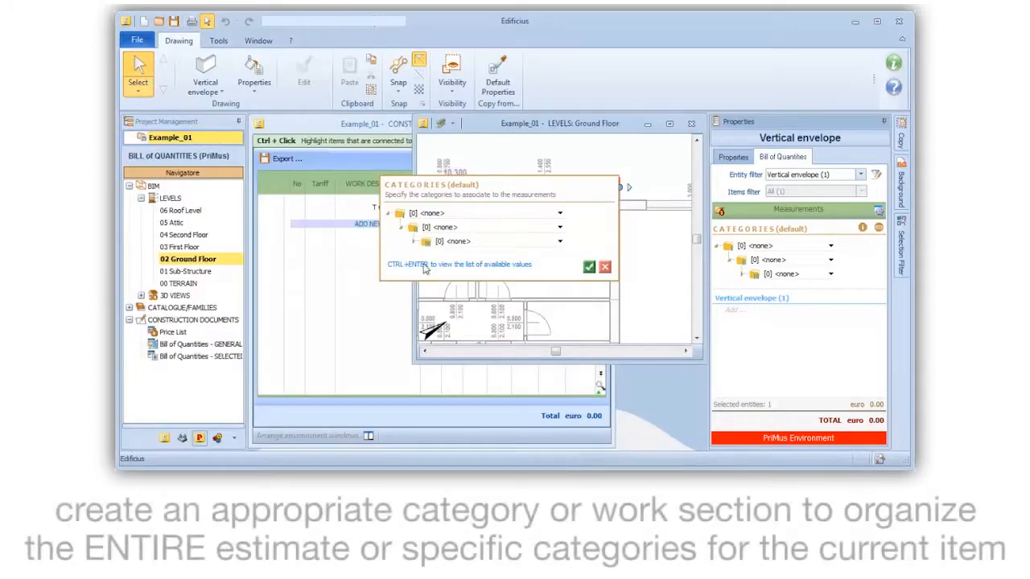
left_click(561, 216)
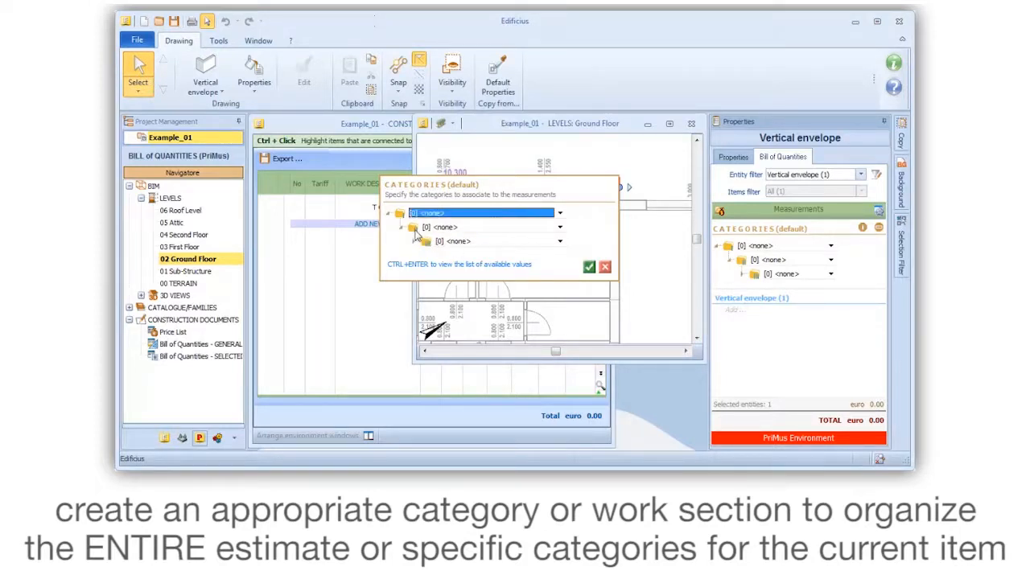
left_click(560, 227)
left_click(560, 237)
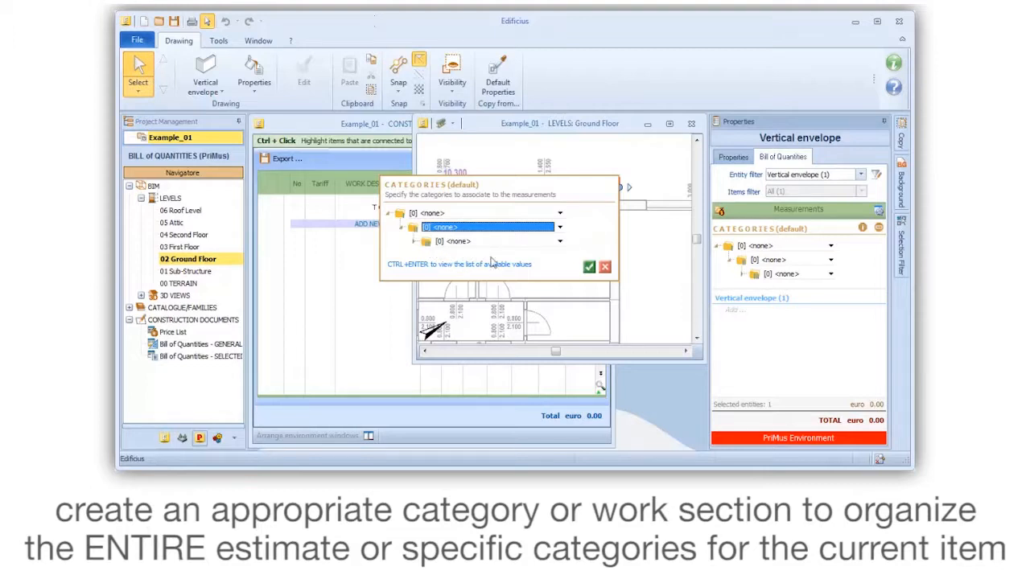
left_click(561, 243)
left_click(555, 252)
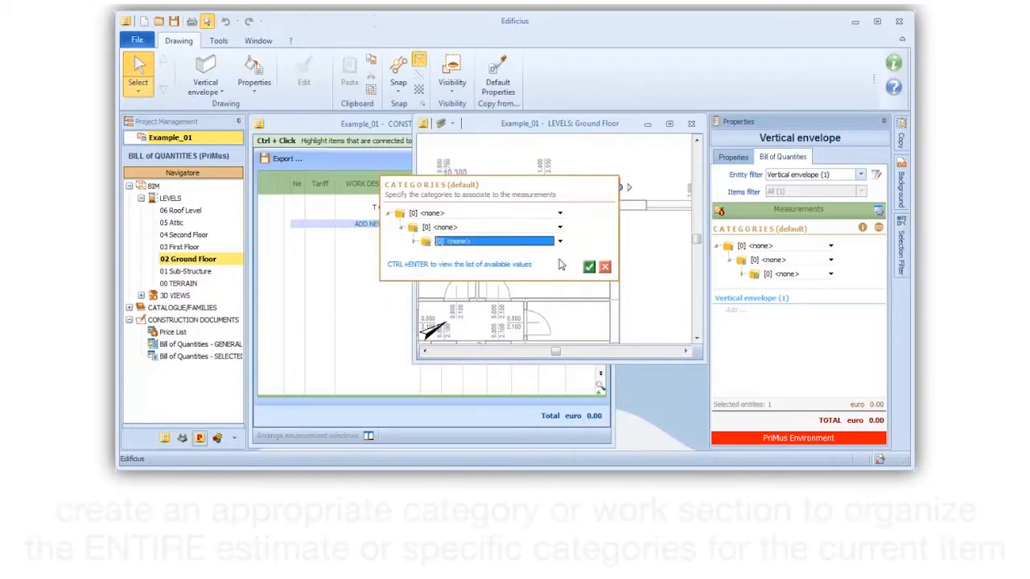
- Add a super-category named Apartment A for the measurements
left_click(560, 228)
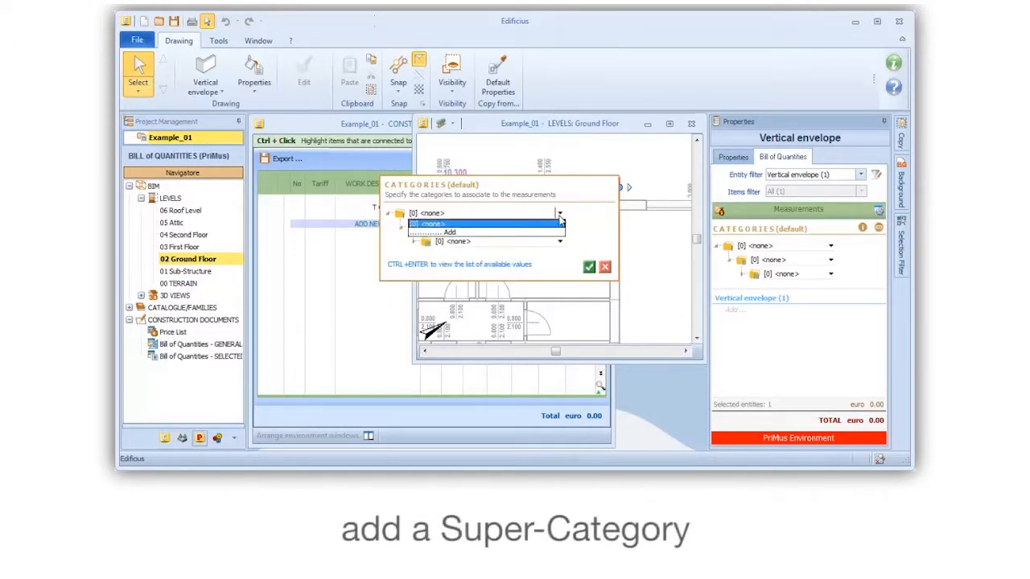
left_click(483, 234)
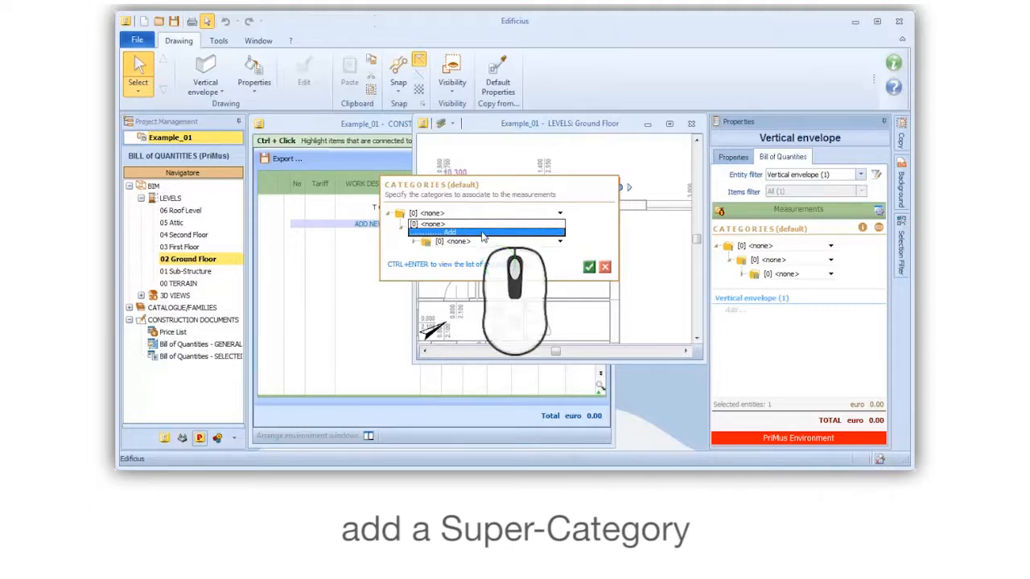
left_click(528, 228)
type("Apartment A")
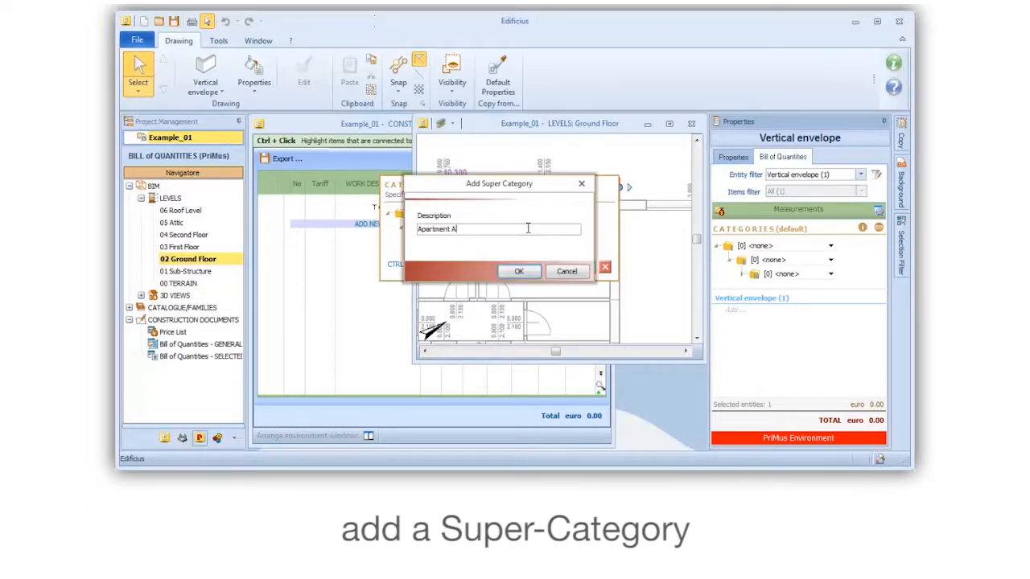
left_click(519, 271)
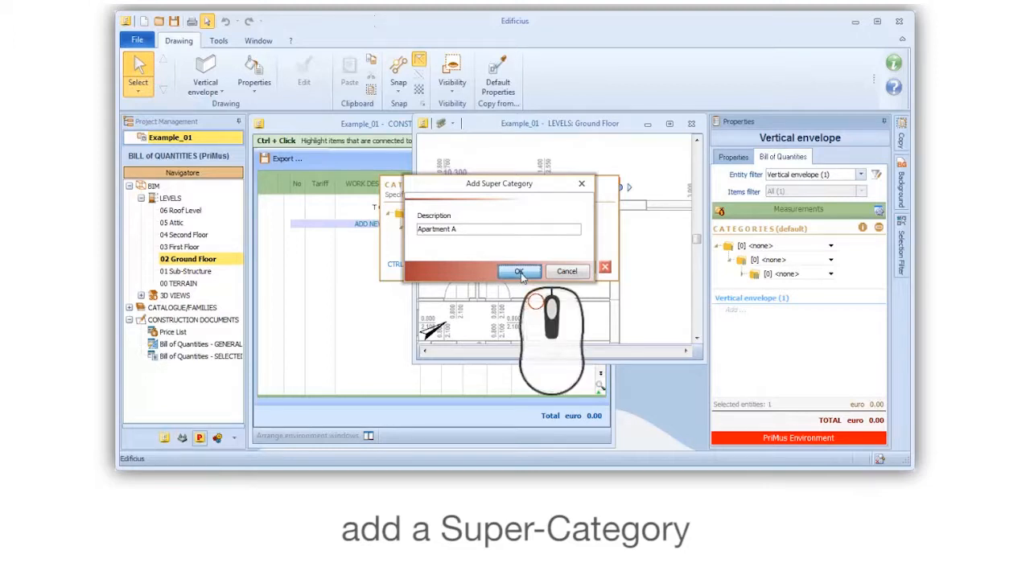
- Add two more super-categories named Apartment B and Apartment C
left_click(561, 218)
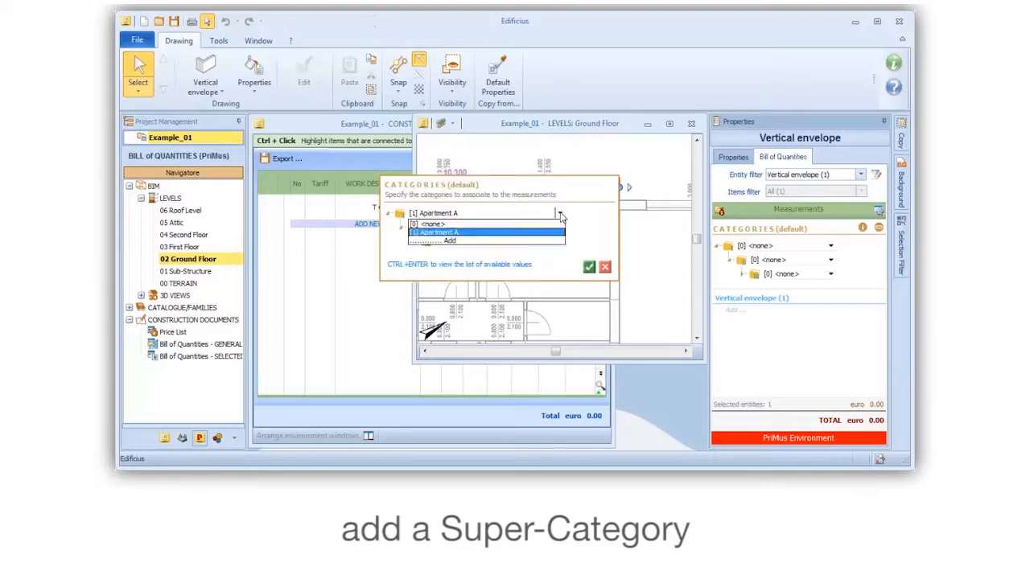
left_click(552, 241)
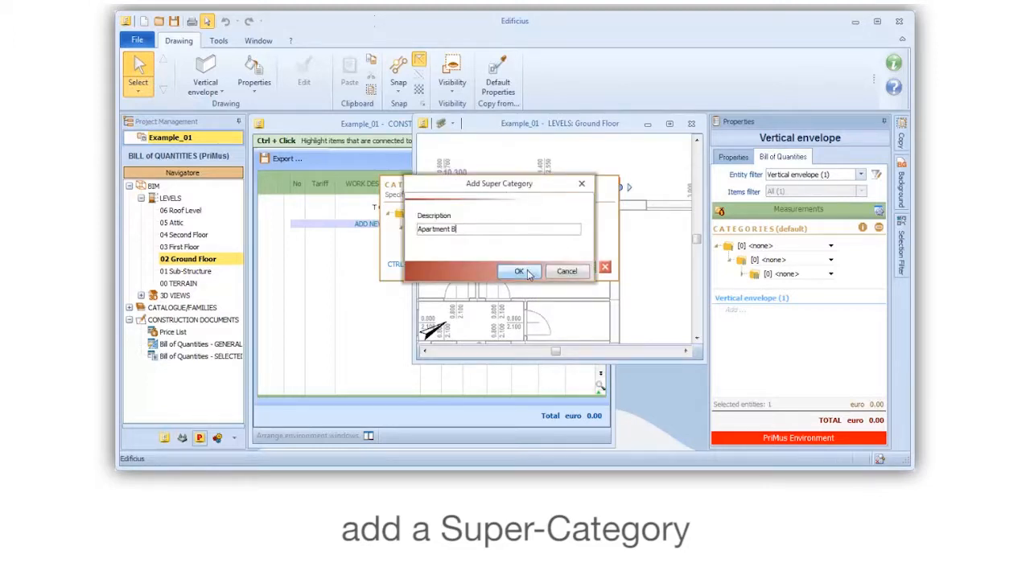
left_click(524, 271)
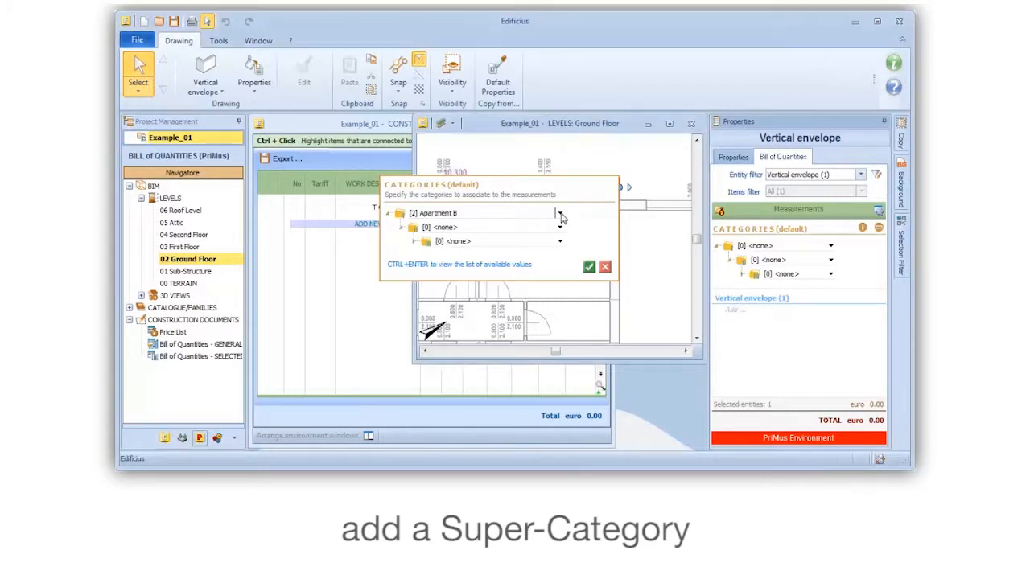
left_click(561, 214)
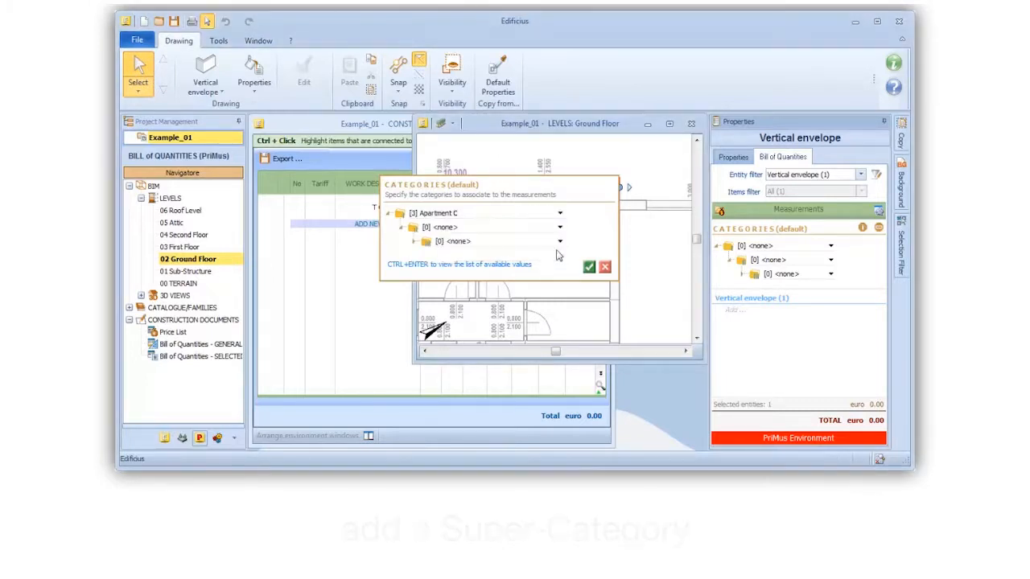
- Add the categories External cladding and Partition Walls, and the sub-categories Masonry, Plastering, Painting and Vertical Walls
left_click(560, 228)
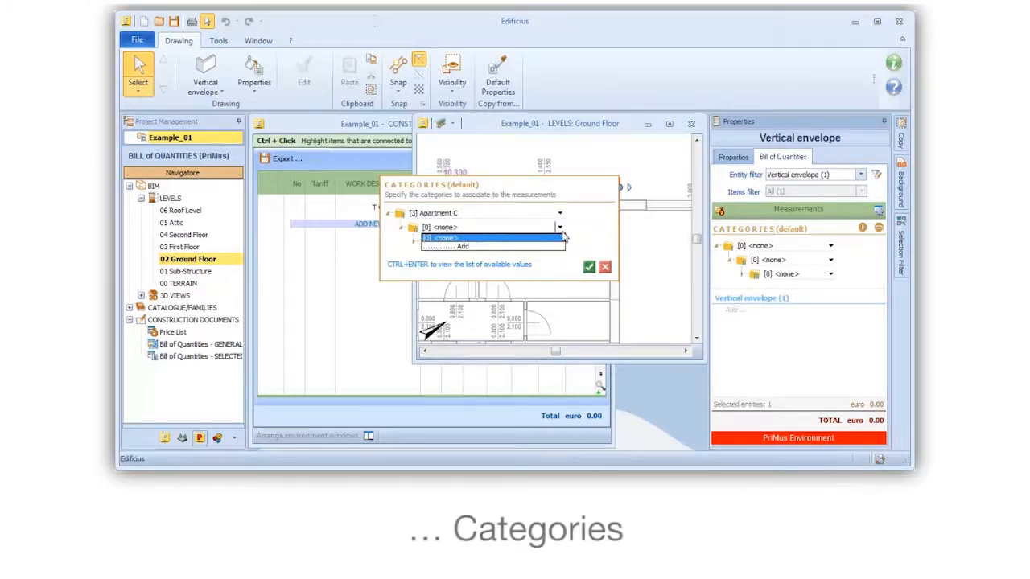
left_click(507, 247)
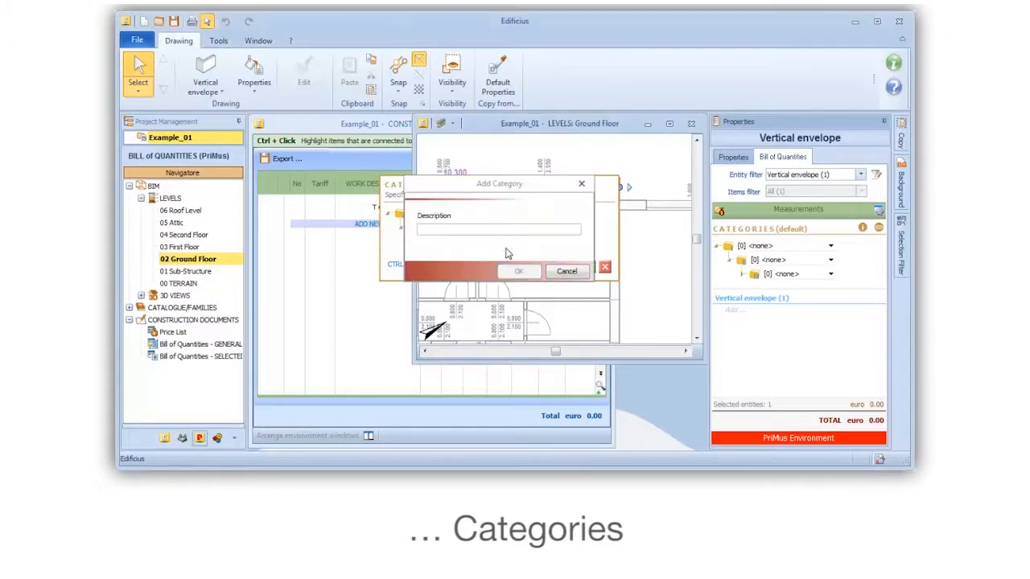
type("External cladding")
left_click(521, 270)
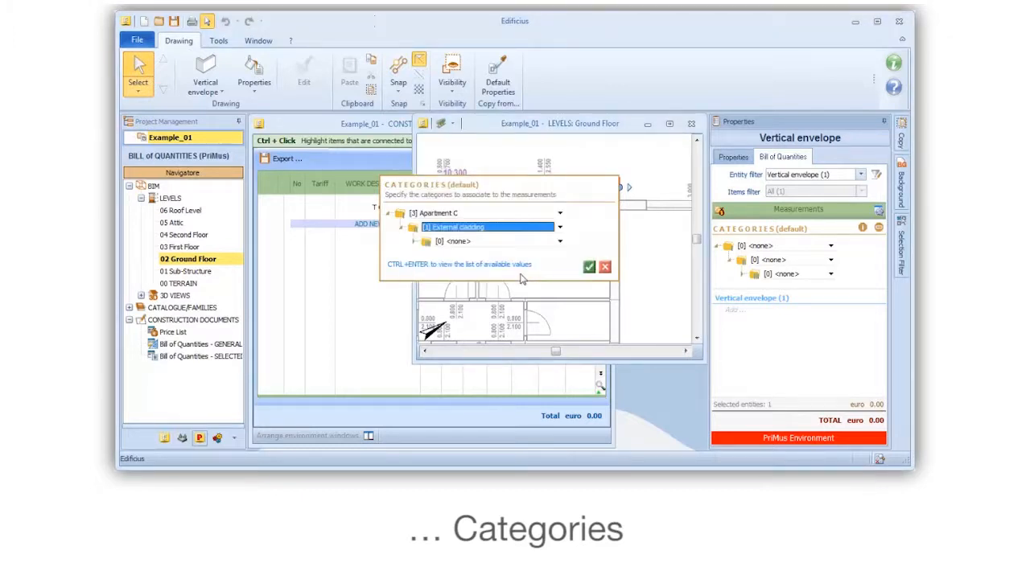
left_click(560, 229)
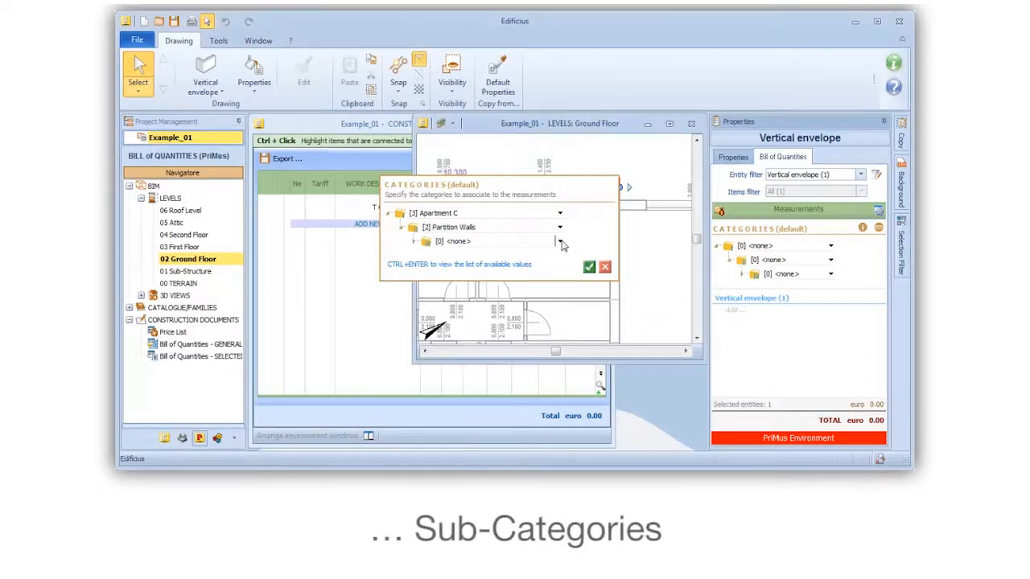
left_click(560, 242)
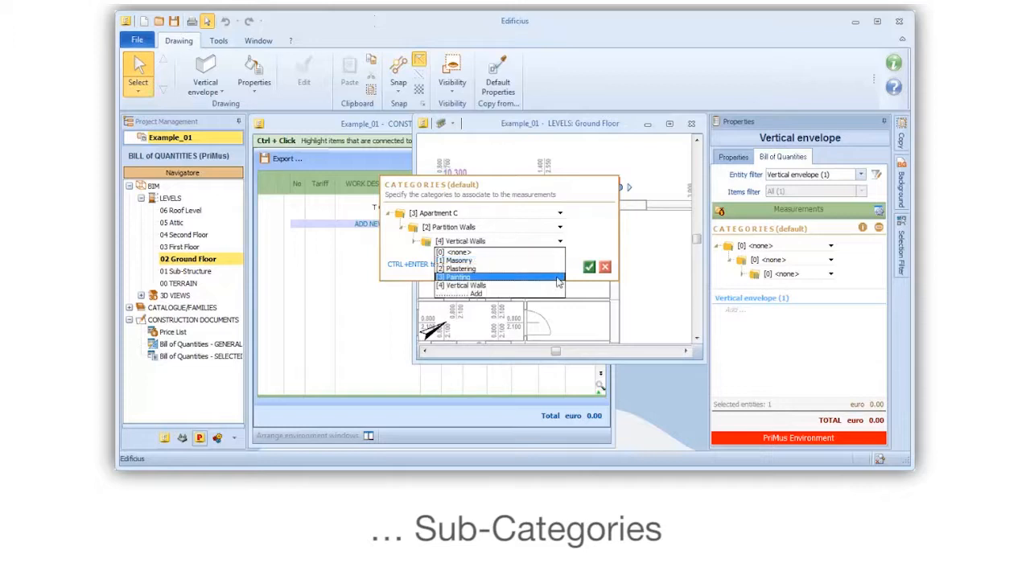
left_click(558, 282)
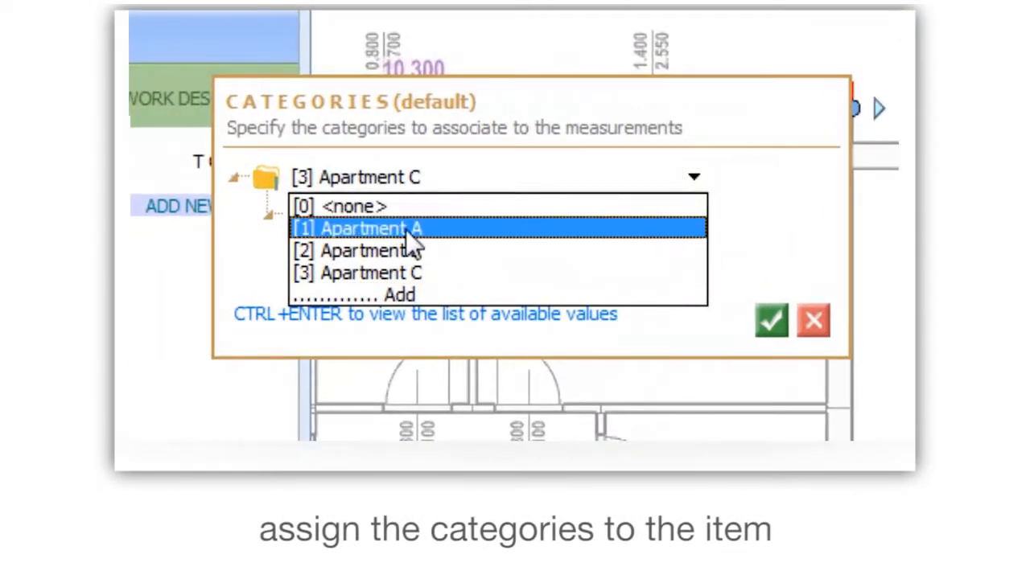
- Assign the measurement to super-category Apartment A, category External cladding and sub-category Masonry, and accept the categories
left_click(409, 234)
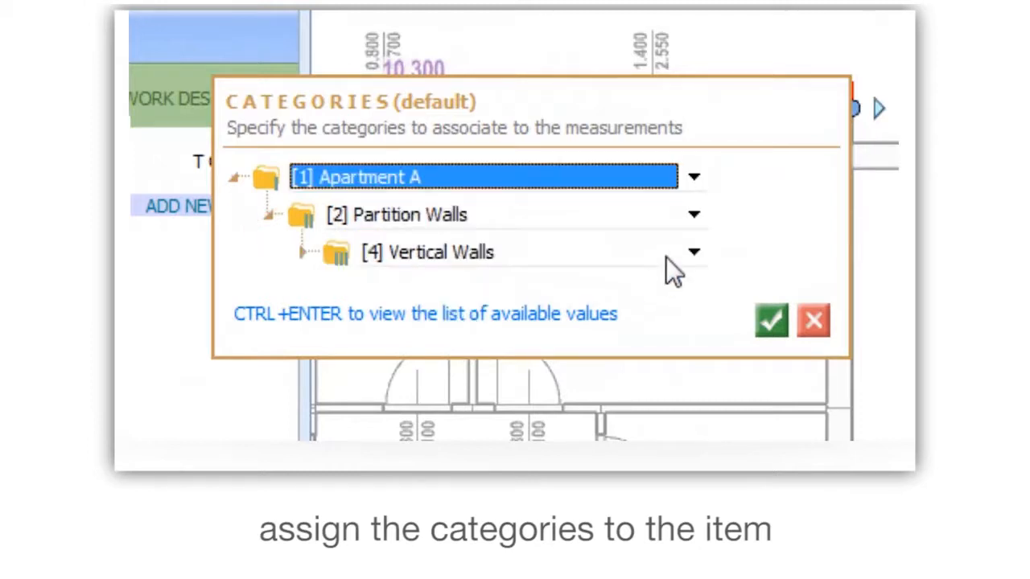
left_click(696, 217)
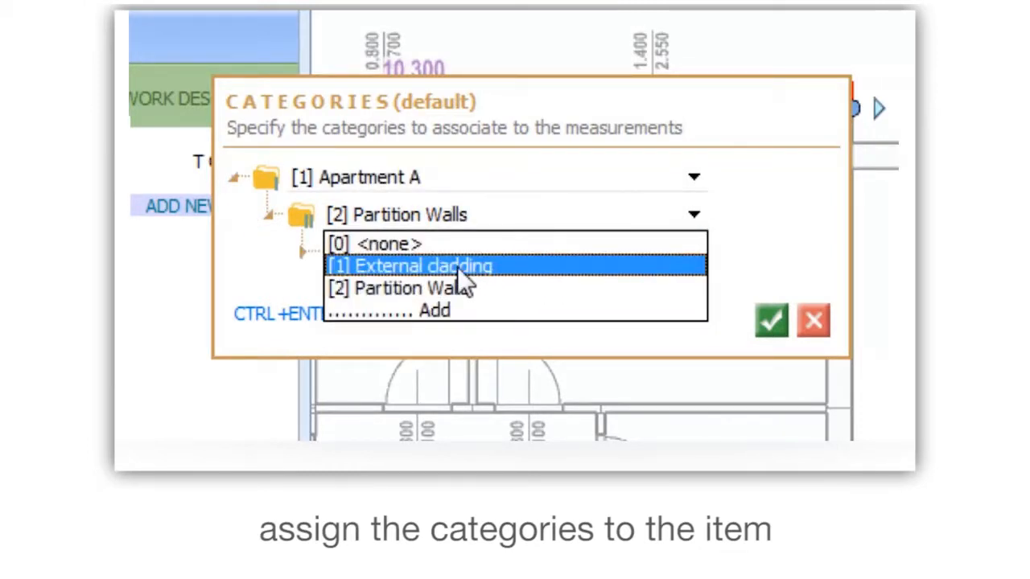
left_click(457, 266)
left_click(694, 251)
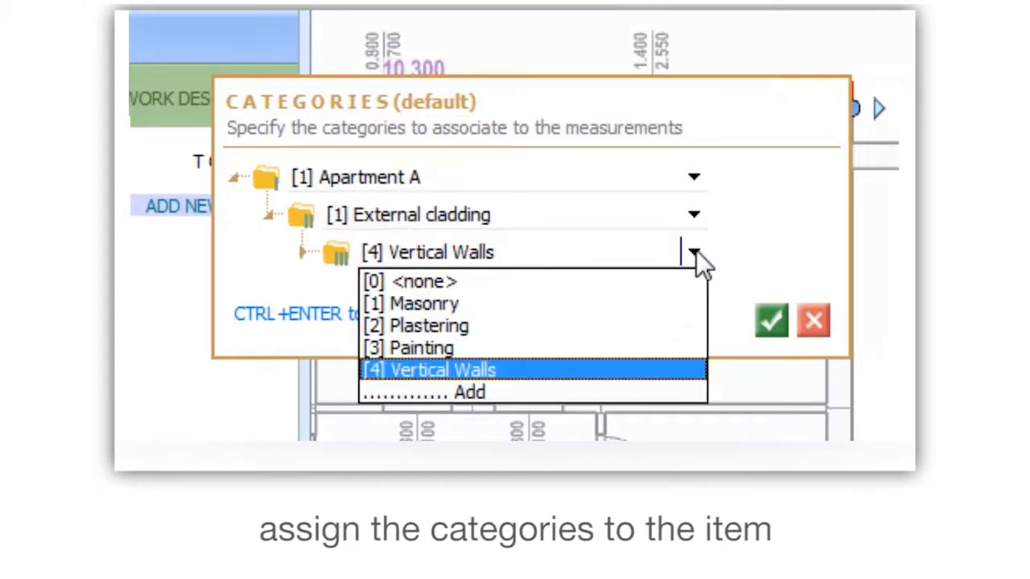
left_click(450, 306)
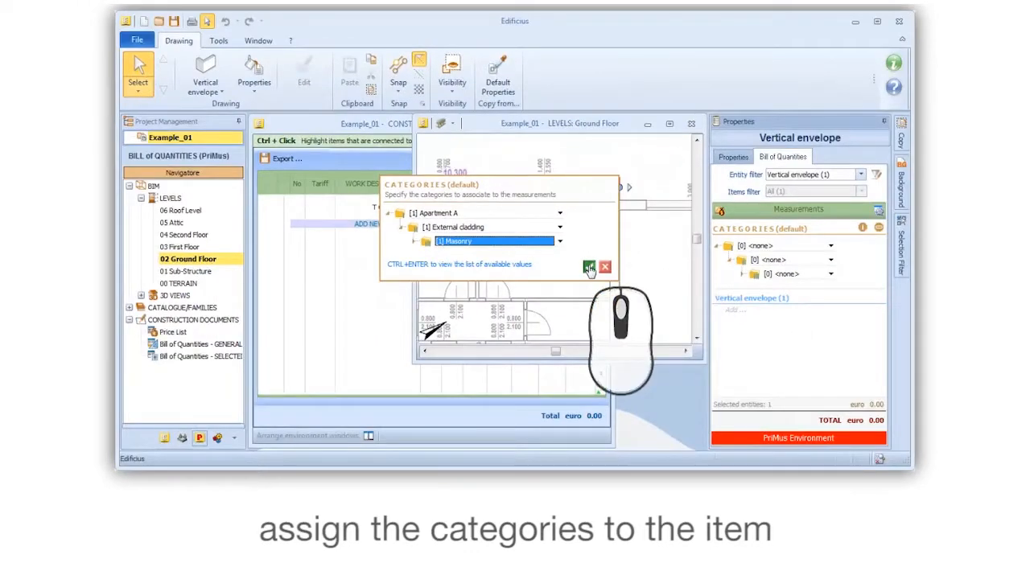
left_click(589, 267)
- Import a measurement model from the archive for the vertical envelope item and close the measurement data editor
left_click(367, 254)
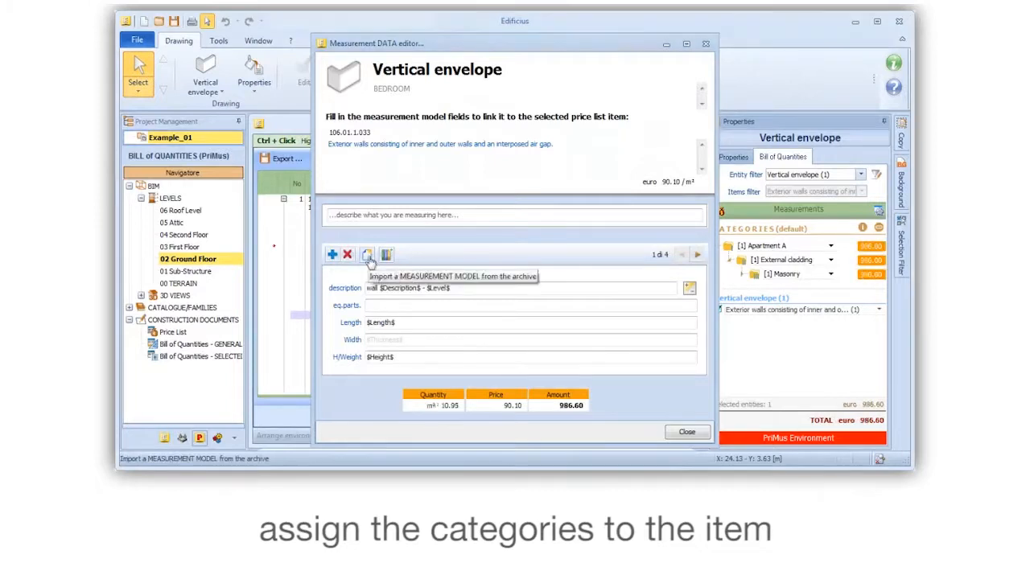
left_click(685, 433)
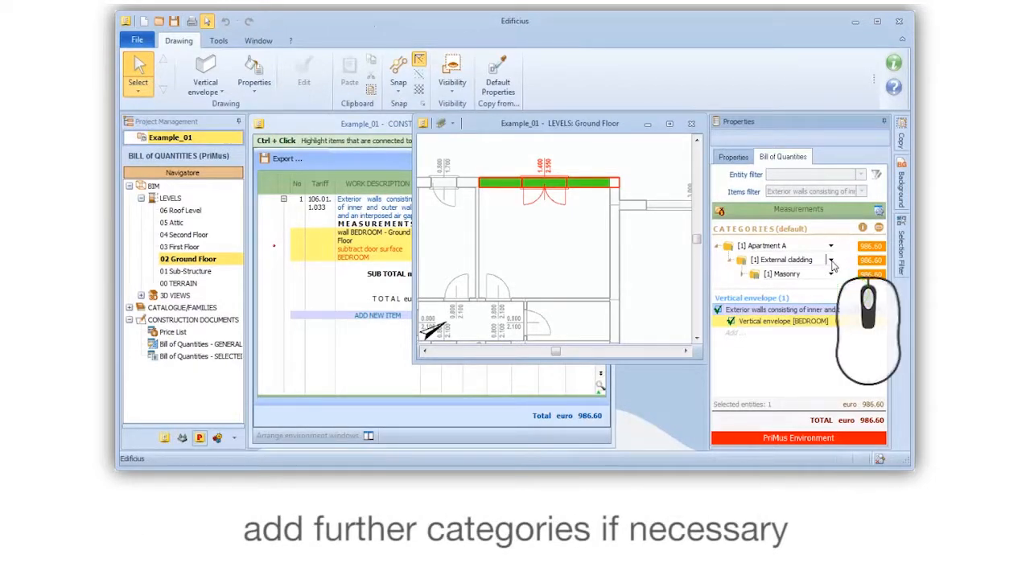
- Add the categories Flooring, Insulation, Technical Systems/Plant, Cladding/Finishes, Interior Fixtures and Exterior Fixtures, and further sub-categories including Heating Systems
left_click(832, 262)
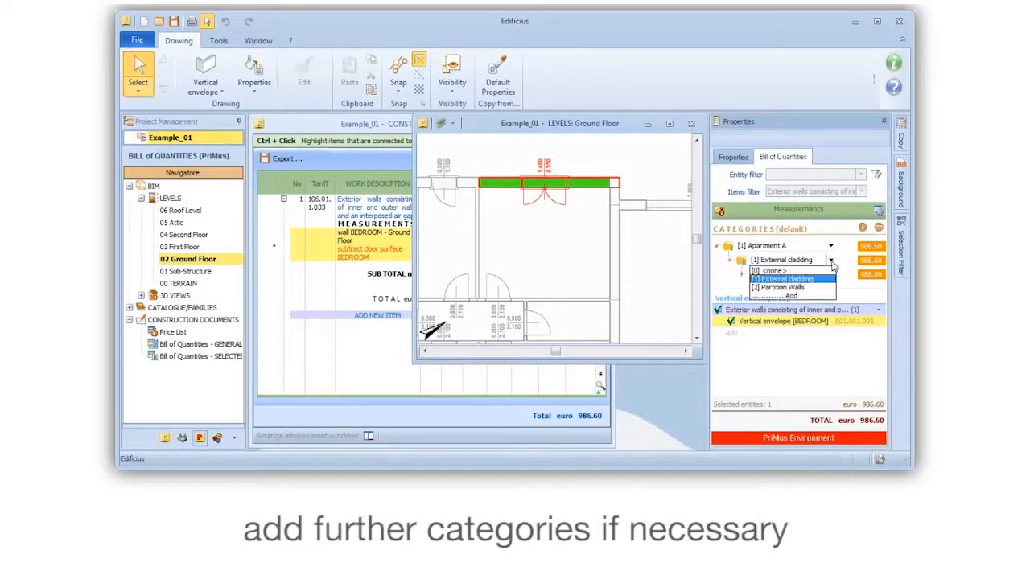
left_click(805, 299)
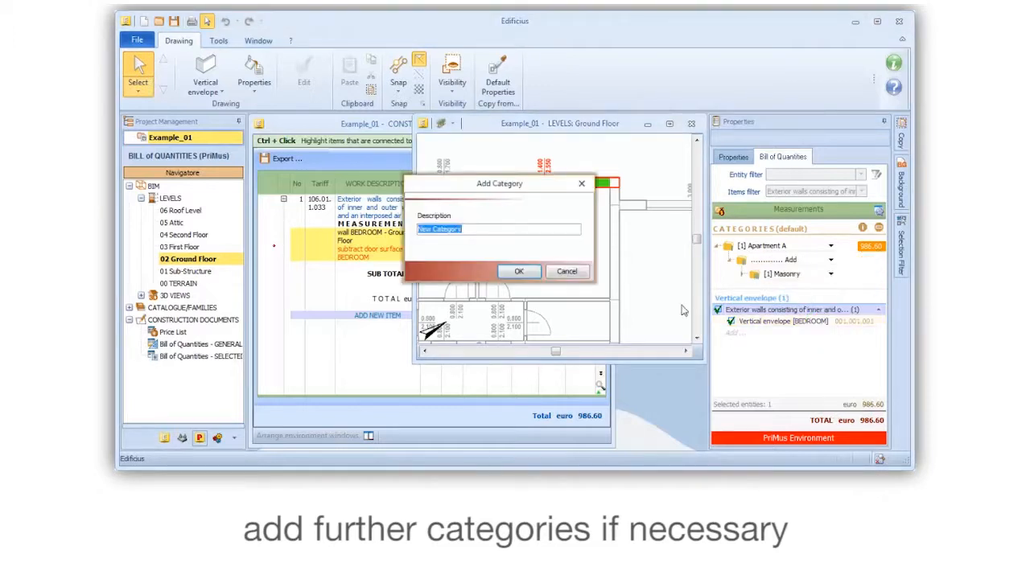
key("BackSpace")
type("Flooring")
left_click(523, 272)
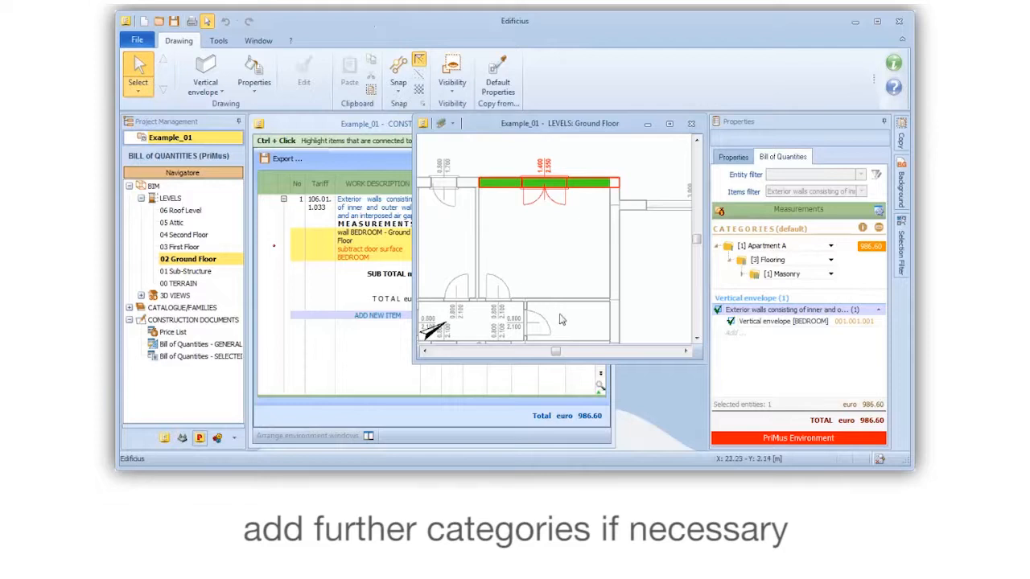
left_click(831, 261)
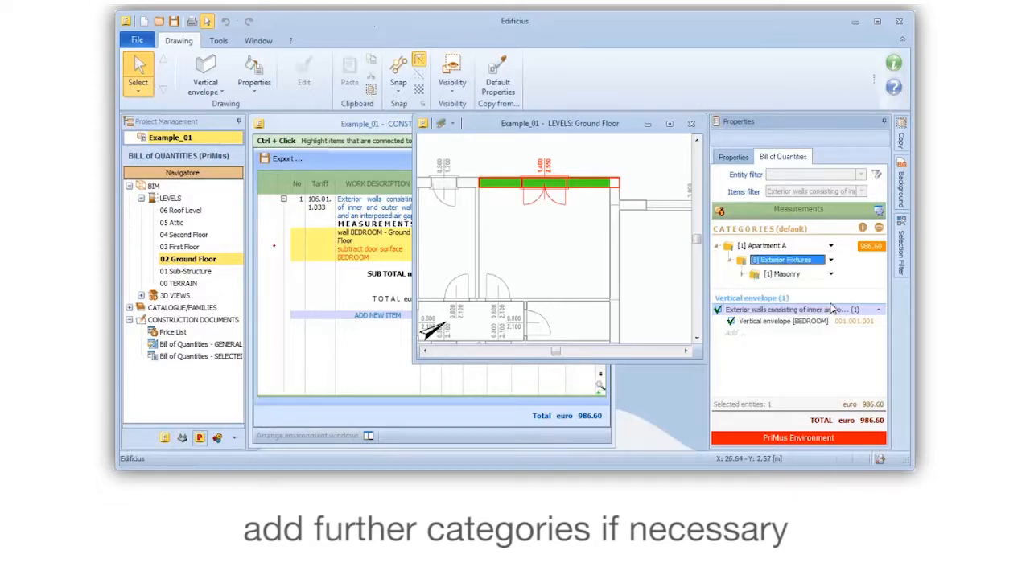
left_click(831, 274)
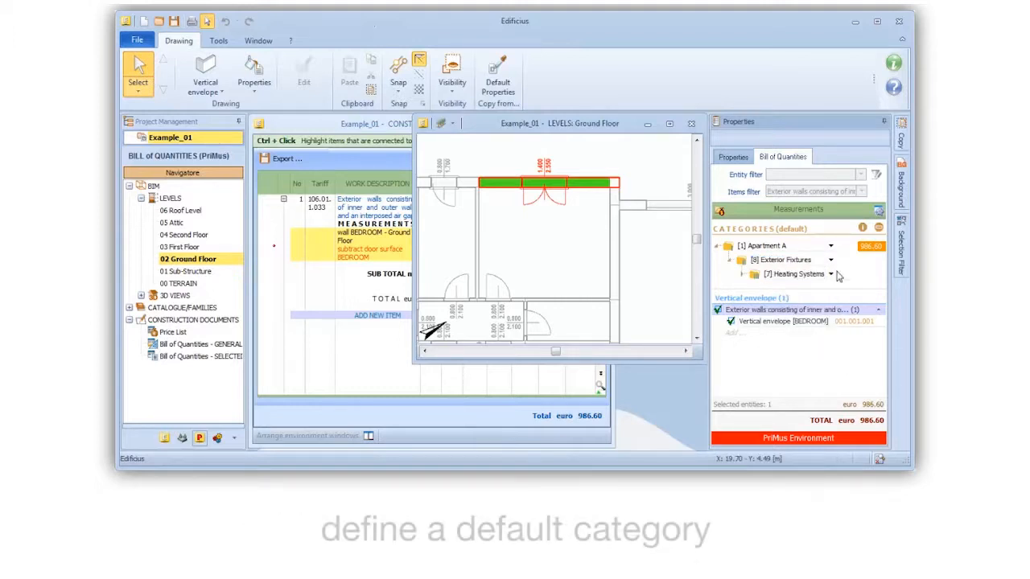
- Set the default categories to Apartment B, External cladding and Masonry
left_click(830, 247)
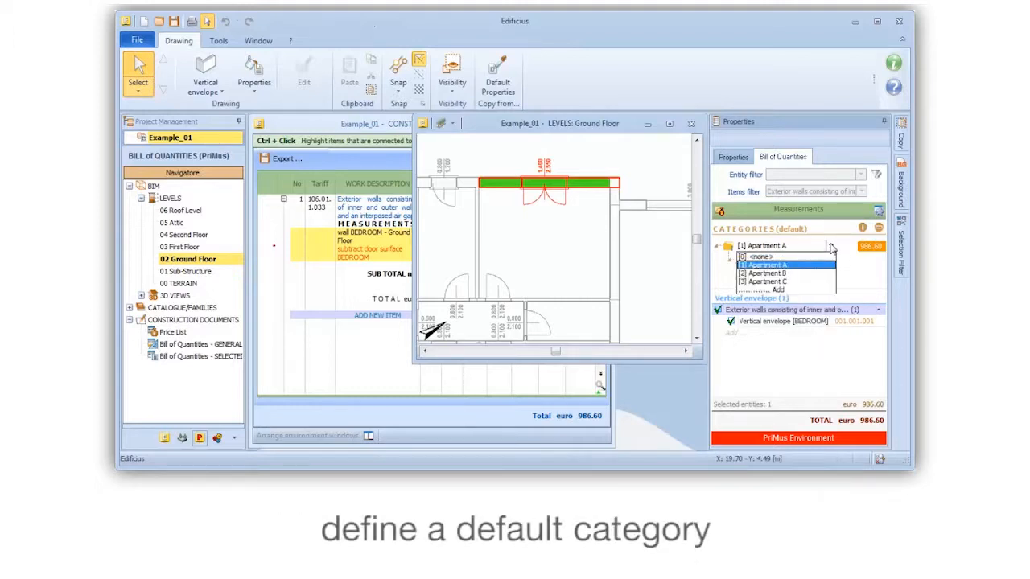
left_click(784, 274)
left_click(831, 261)
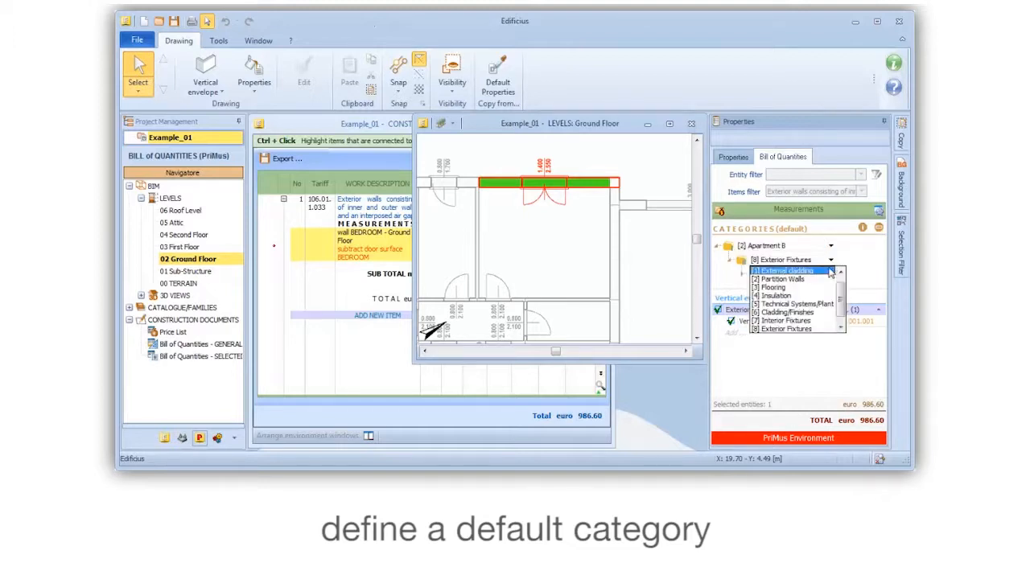
left_click(808, 272)
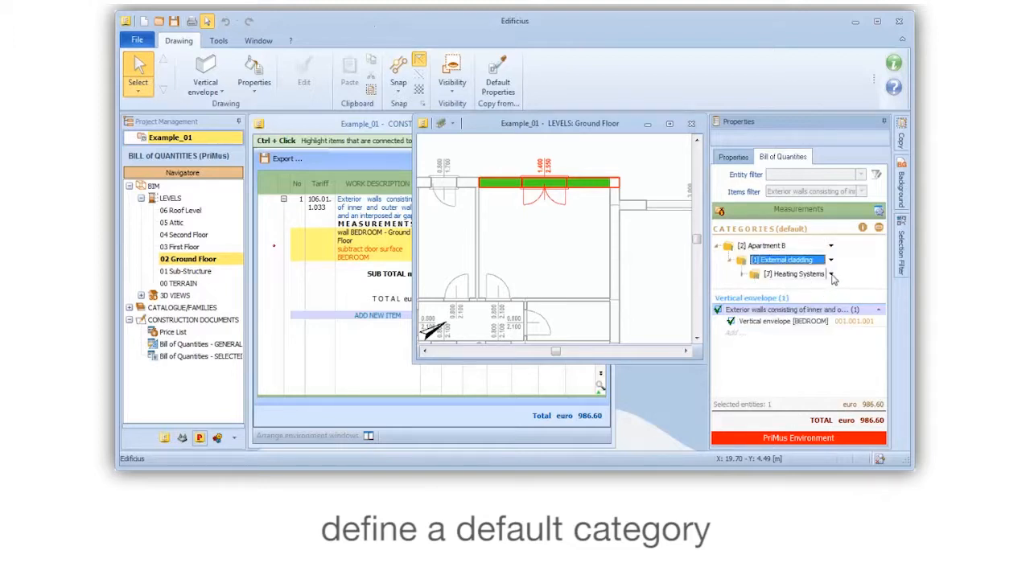
left_click(831, 274)
left_click(796, 296)
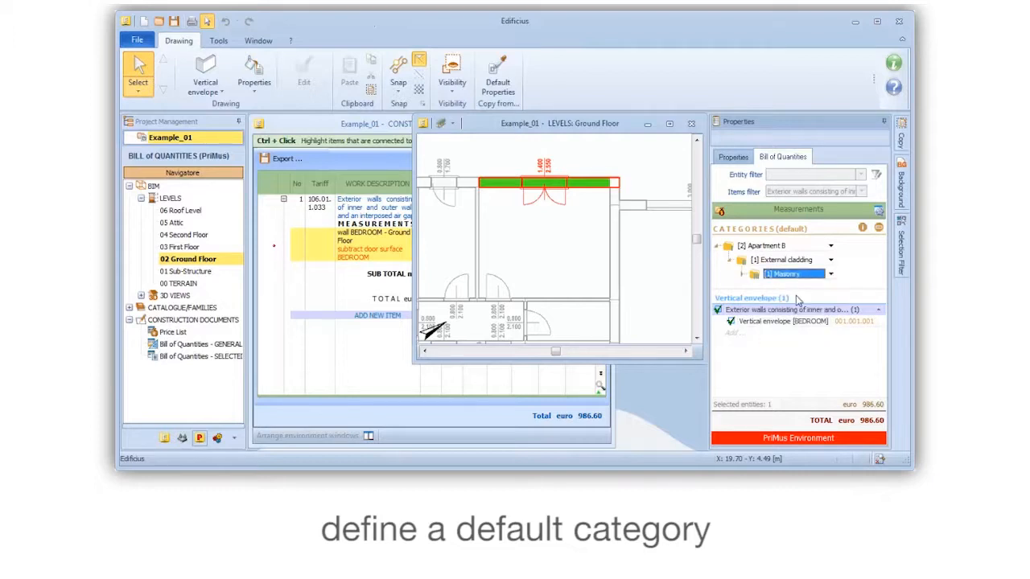
- On the 03 First Floor level, associate the upper bedroom wall's vertical envelope measurement with the exterior walls price item under the default categories
left_click(182, 248)
double_click(185, 249)
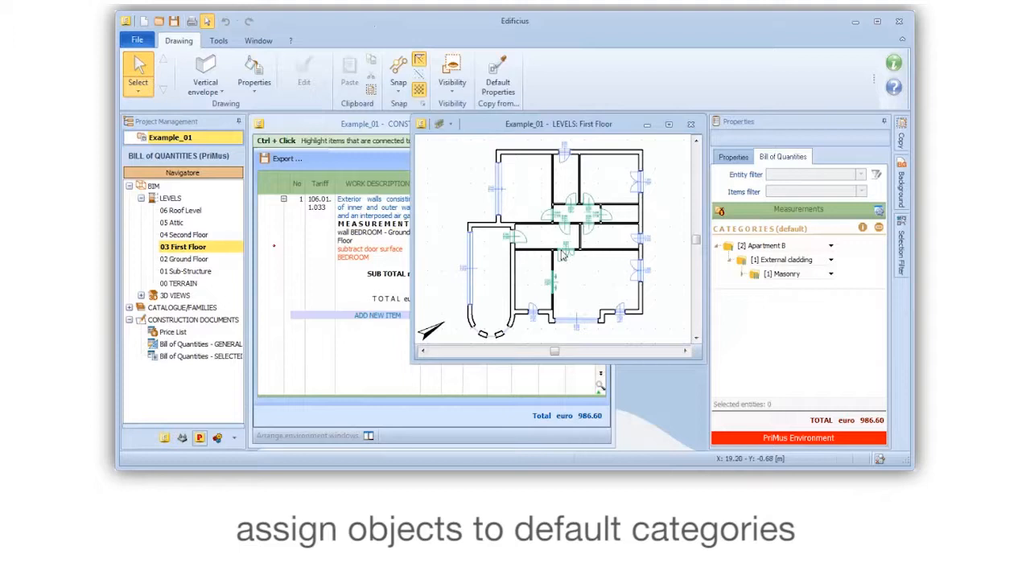
left_click(624, 155)
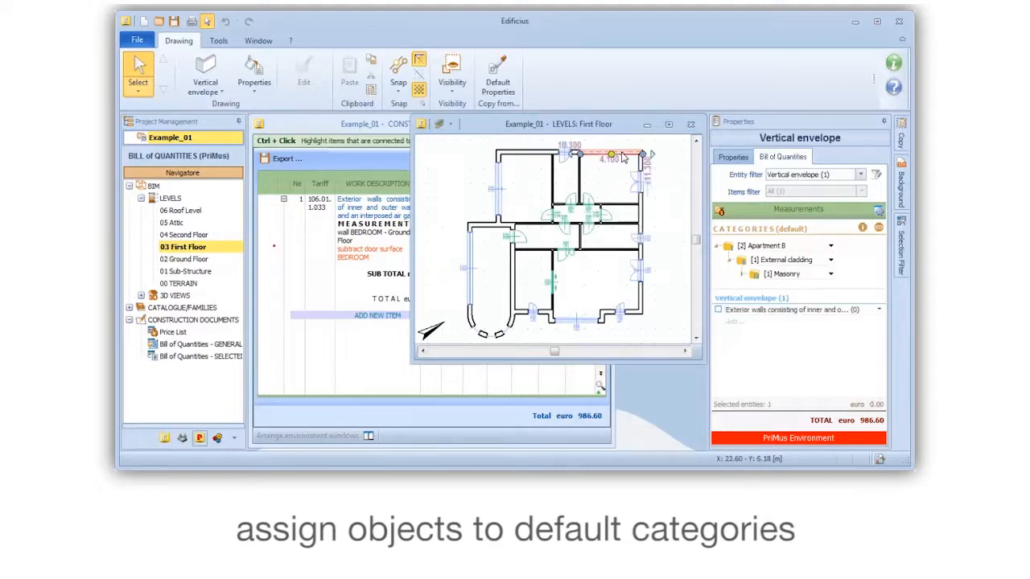
left_click(881, 313)
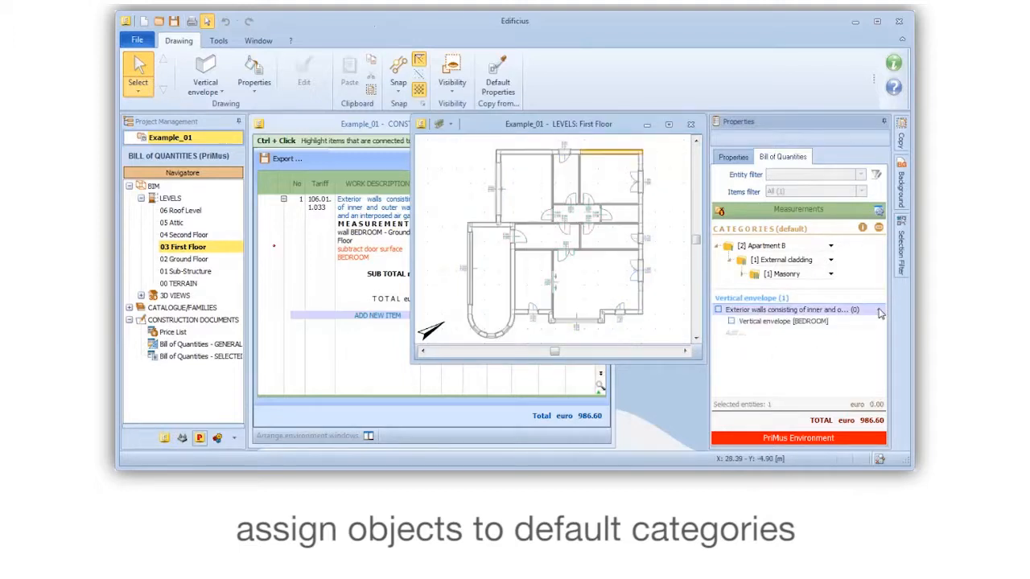
left_click(731, 322)
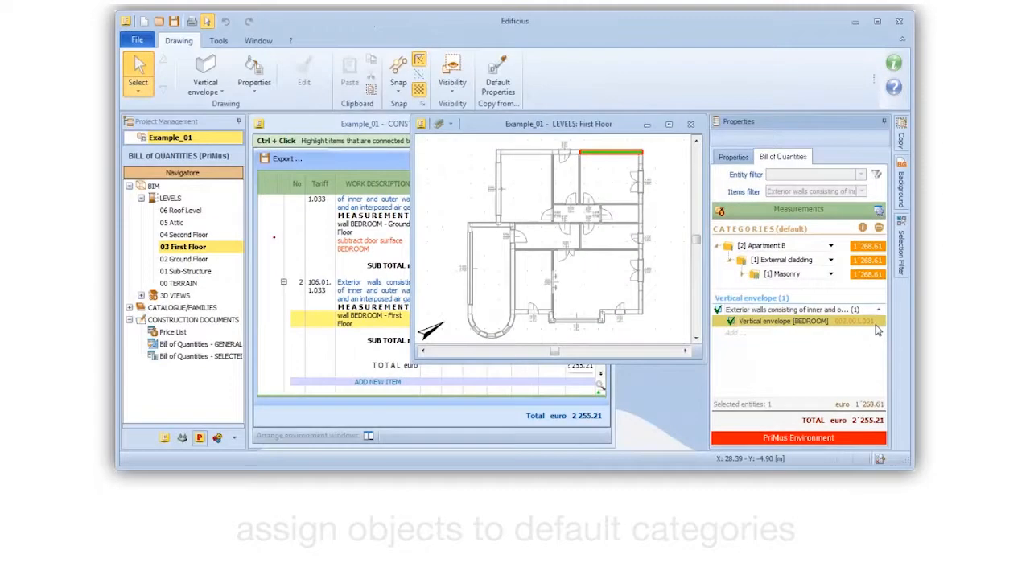
- Bring up the general bill of quantities estimate and collapse all its items
left_click(388, 126)
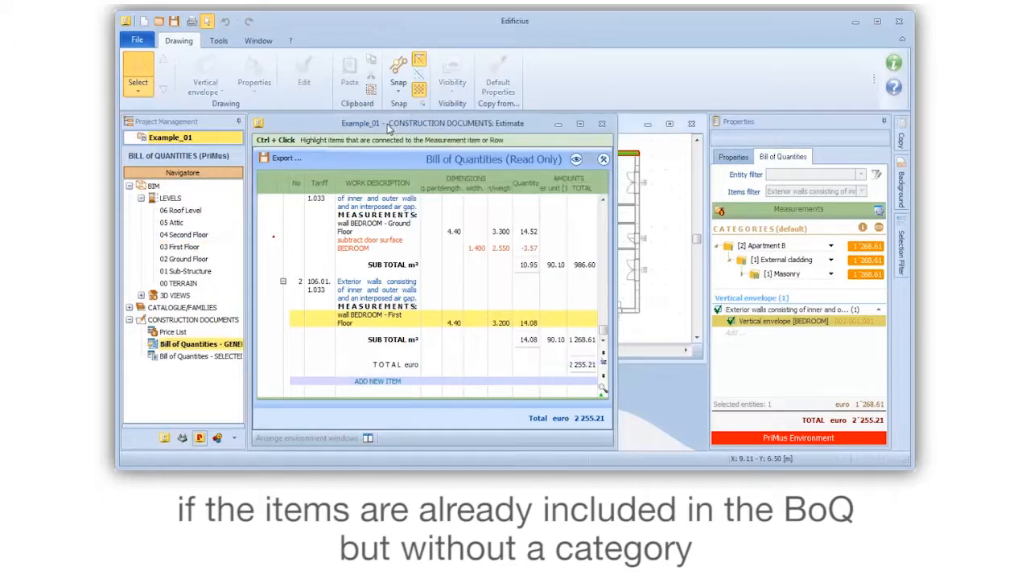
right_click(451, 216)
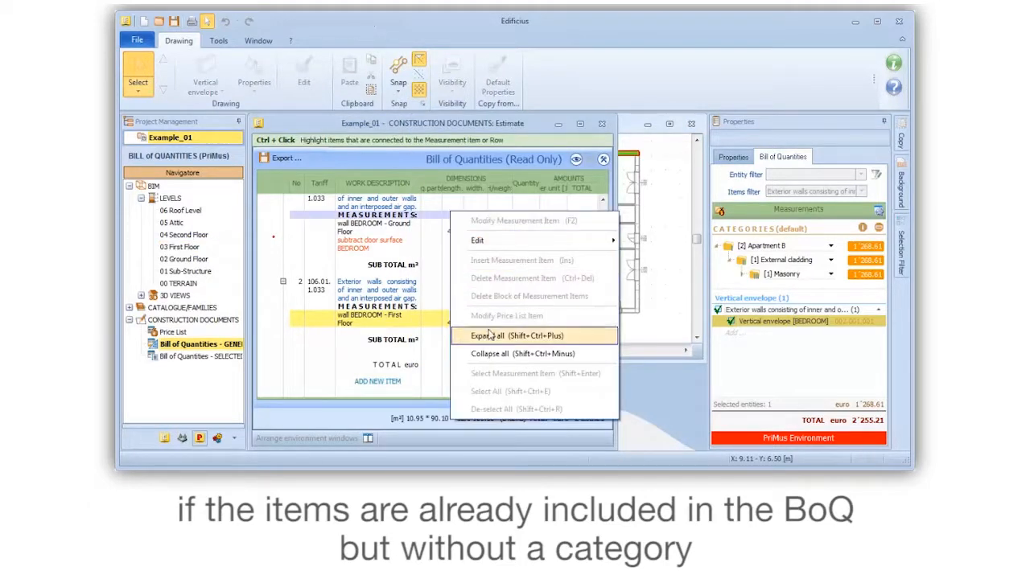
left_click(497, 360)
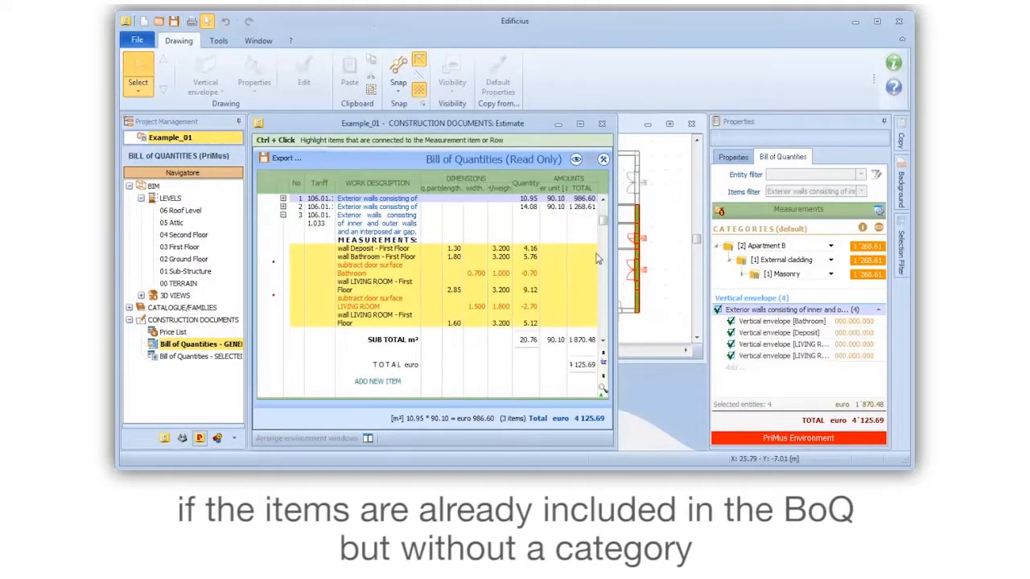
- In the First Floor drawing, assign the Bathroom vertical envelope measurement to the default categories
left_click(630, 127)
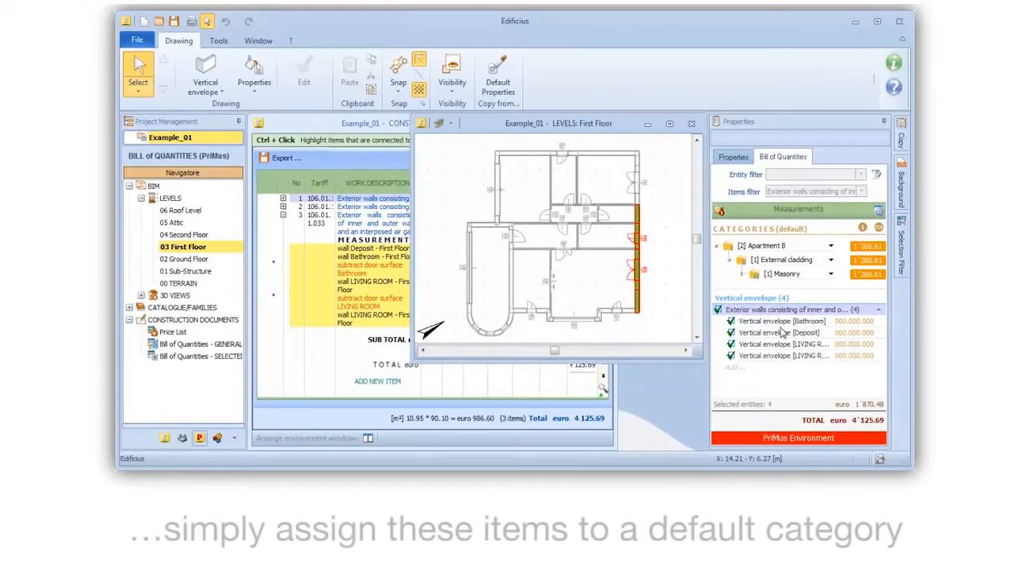
left_click(770, 321)
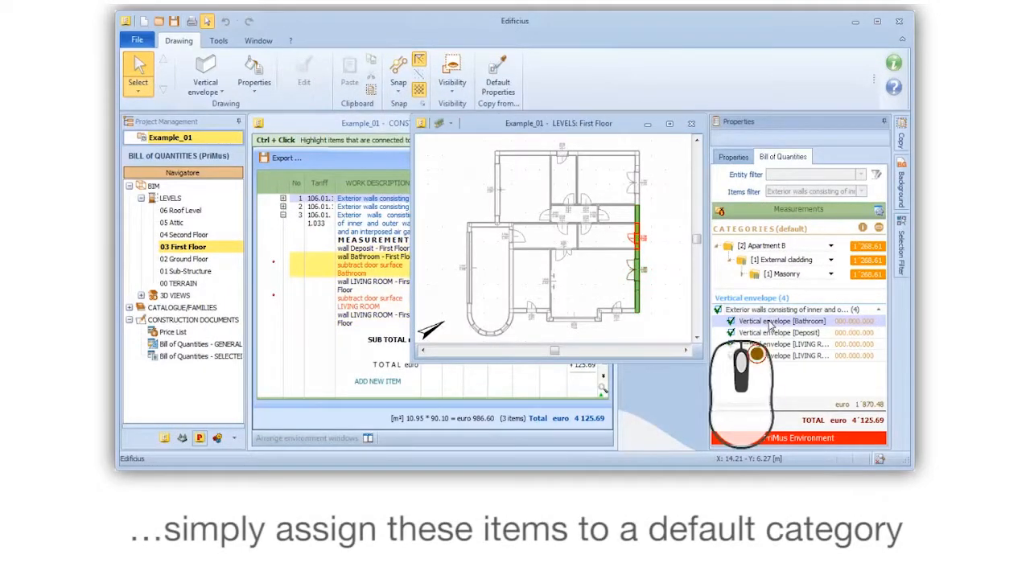
right_click(770, 322)
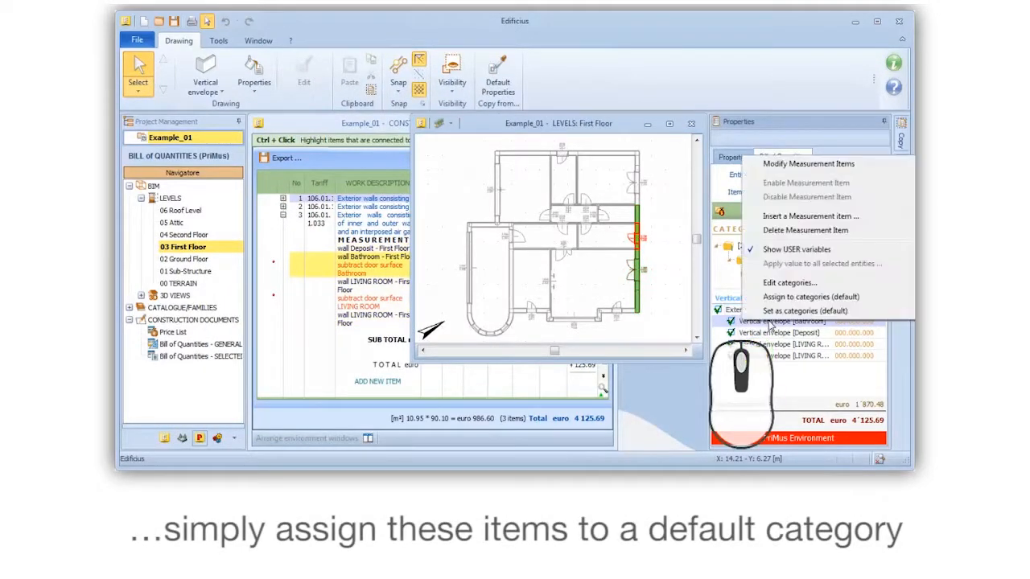
left_click(802, 297)
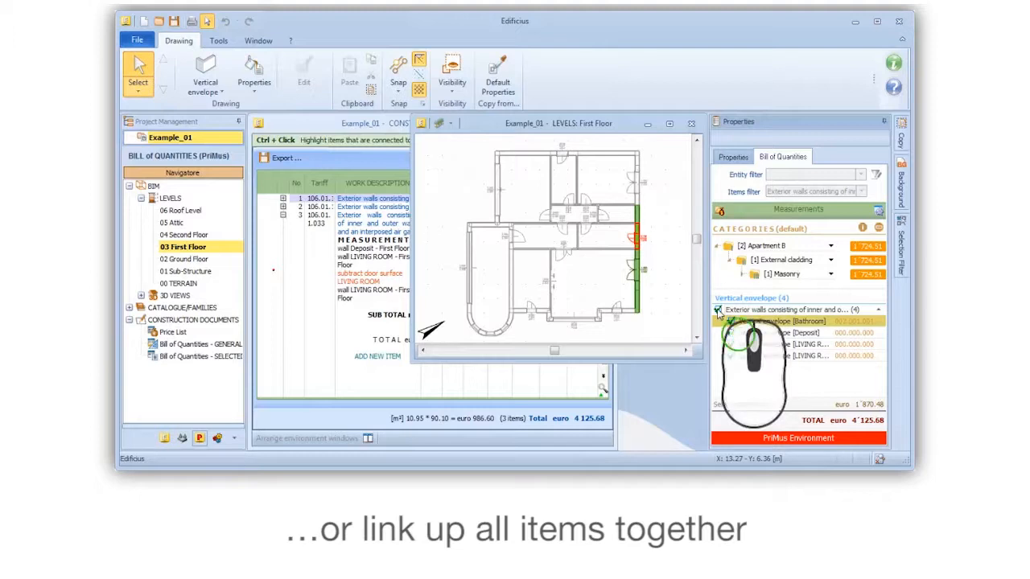
- Unlink and relink all vertical envelope measurements of the exterior walls item under the default categories, and expand item 2 in the estimate
left_click(718, 311)
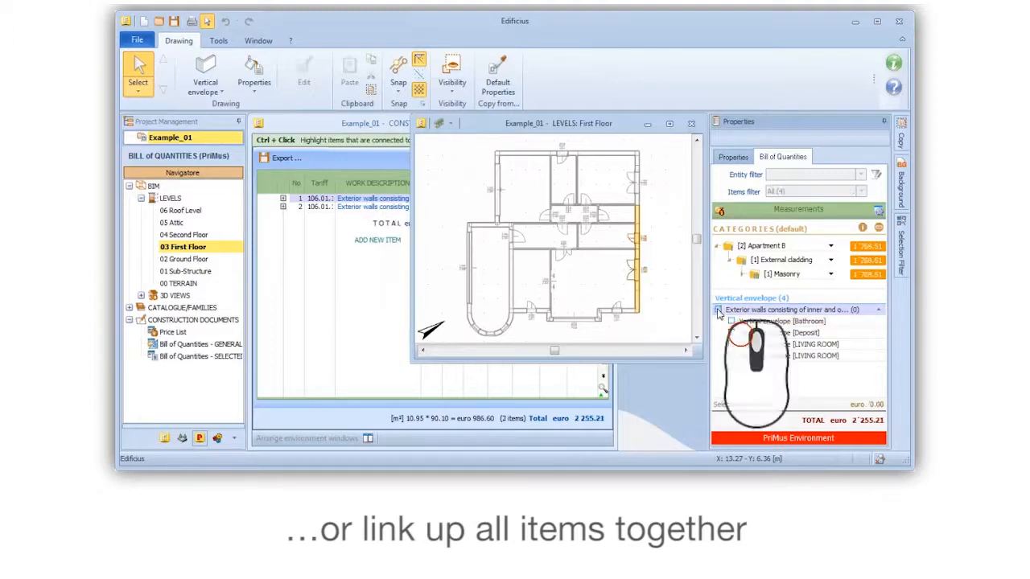
left_click(718, 310)
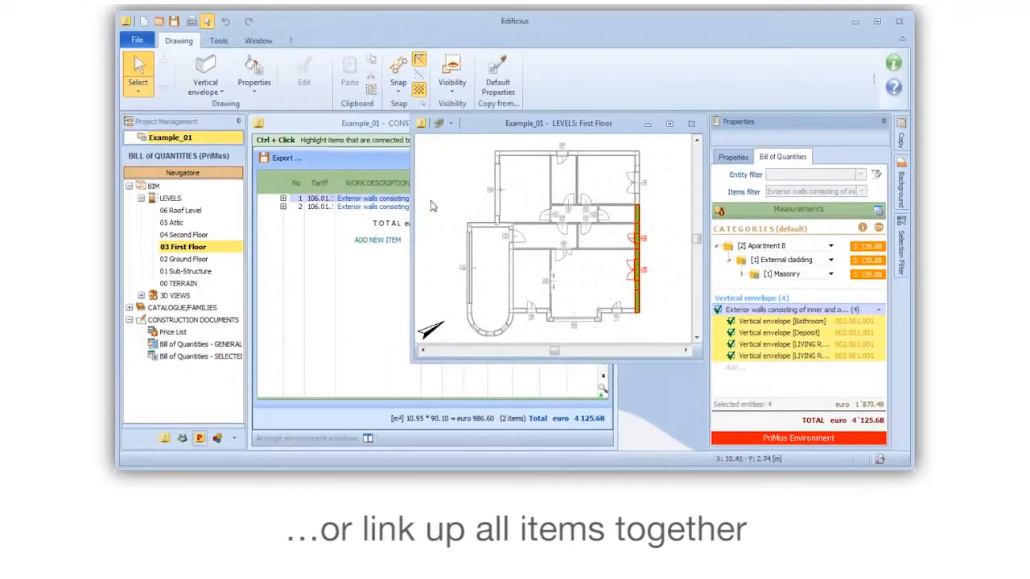
left_click(346, 128)
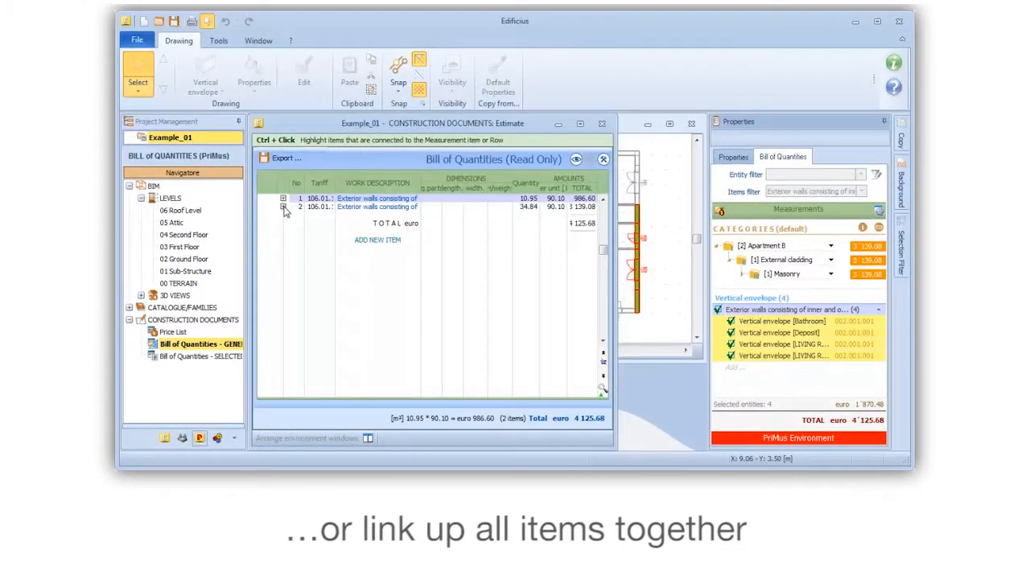
left_click(282, 207)
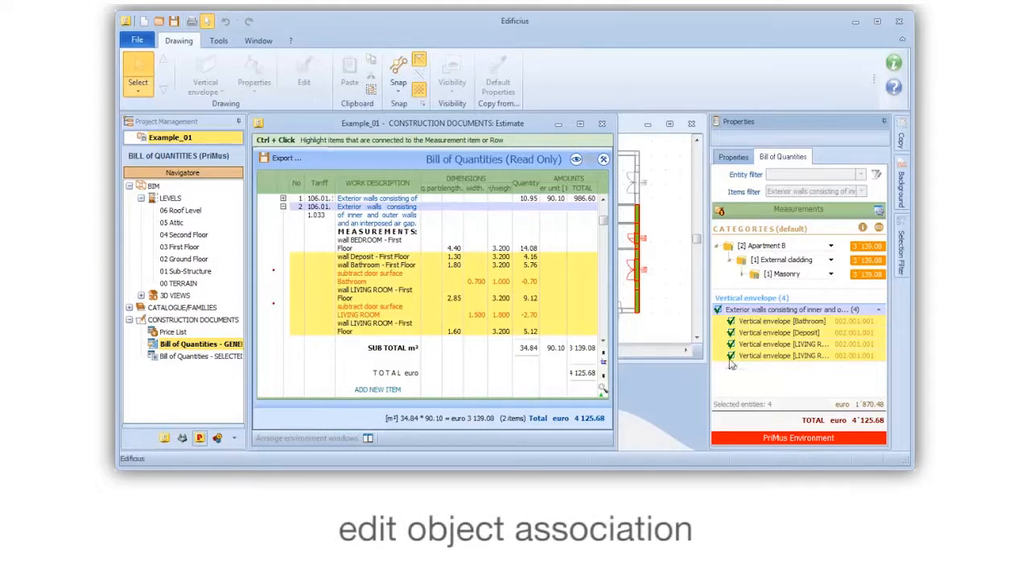
- Edit the Bathroom vertical envelope measurement's categories, changing its sub-category to Vertical Walls, and accept the change
left_click(765, 323)
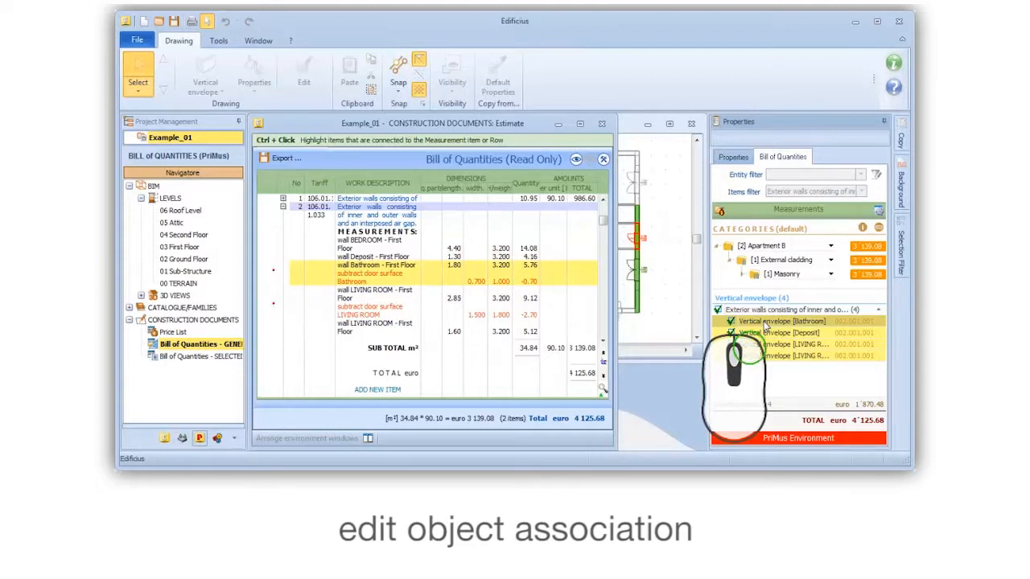
right_click(765, 323)
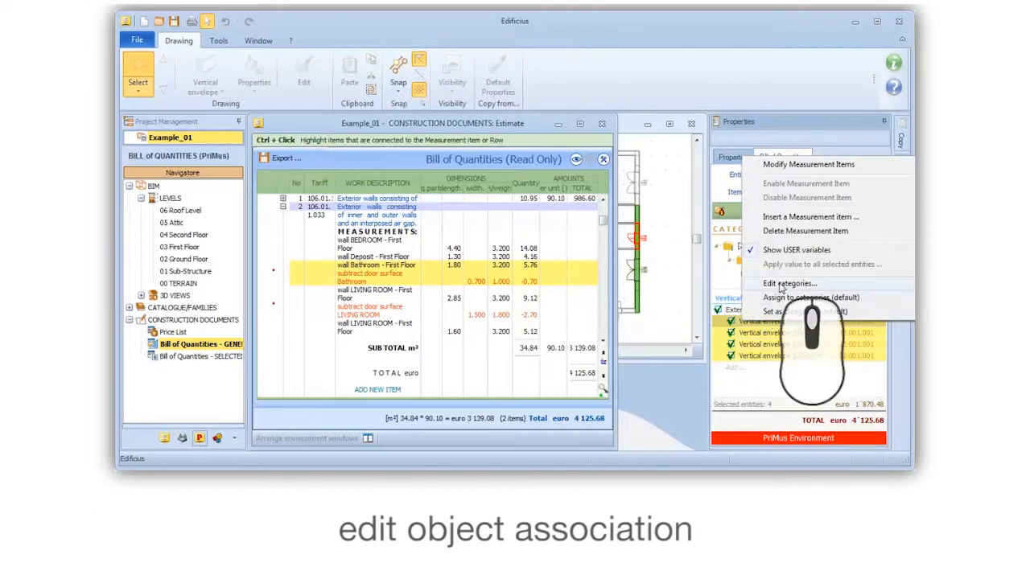
left_click(789, 283)
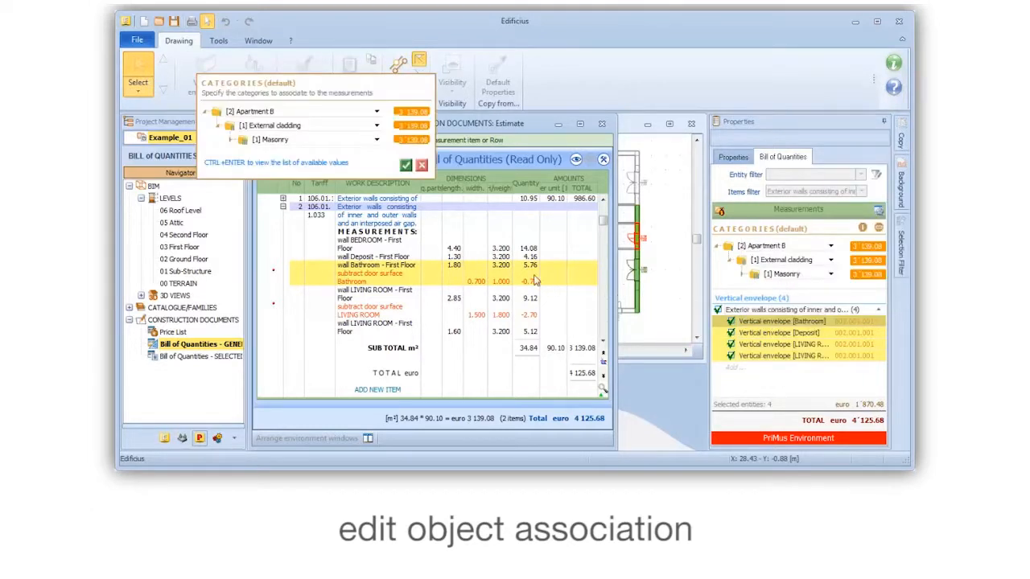
left_click(376, 140)
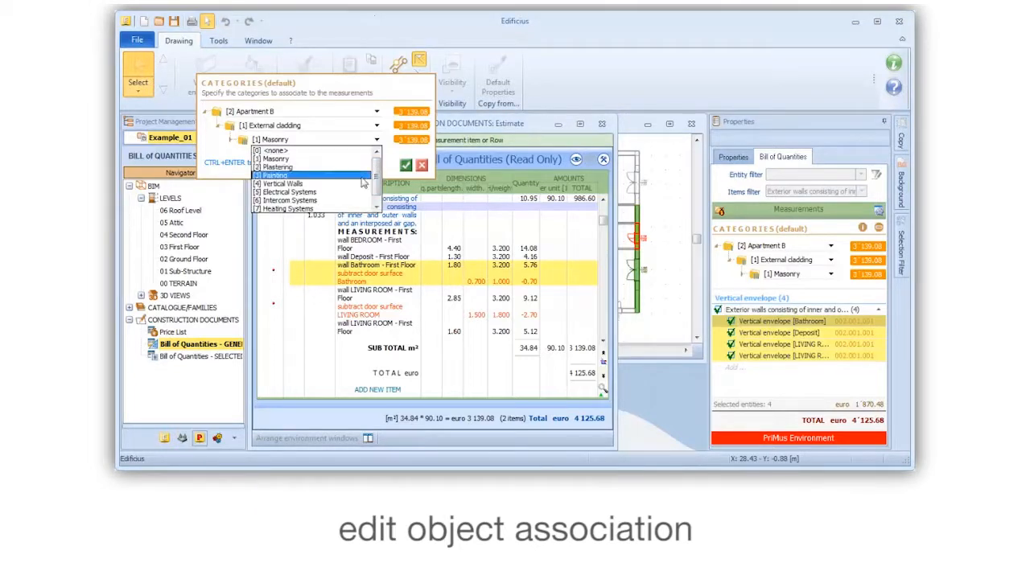
left_click(283, 185)
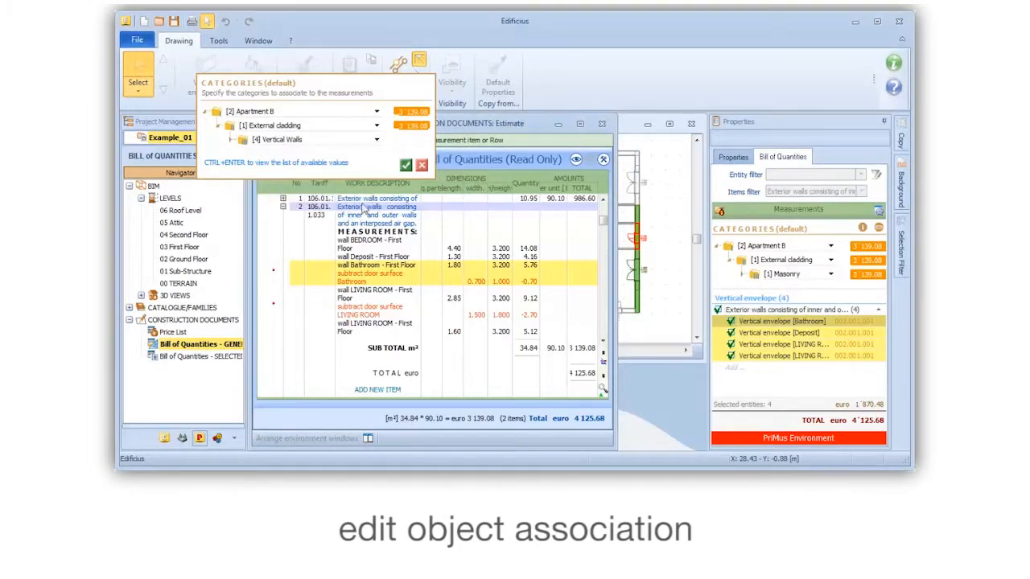
left_click(406, 166)
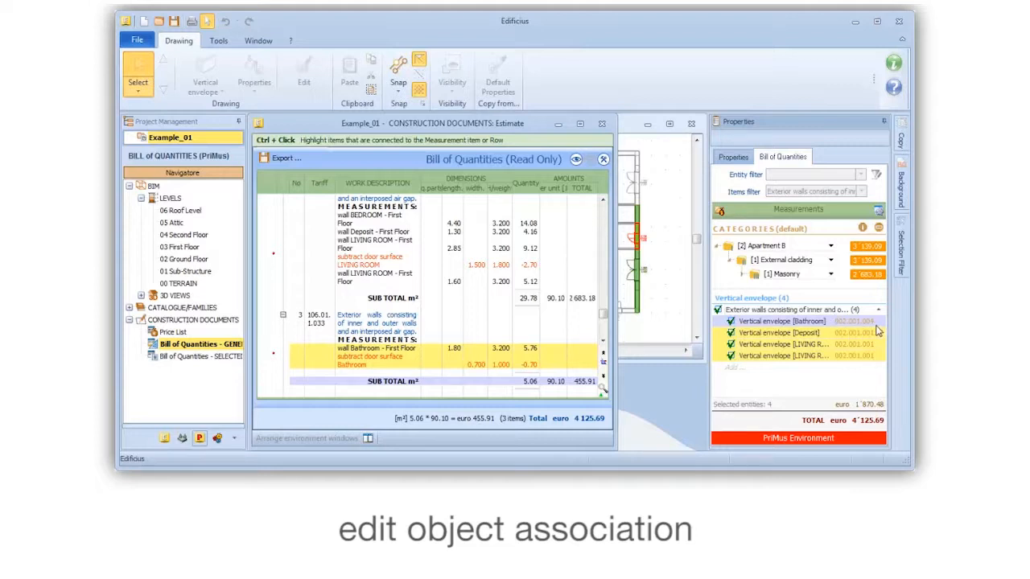
- Set the default sub-category under Apartment B, External cladding to Vertical Walls
left_click(830, 274)
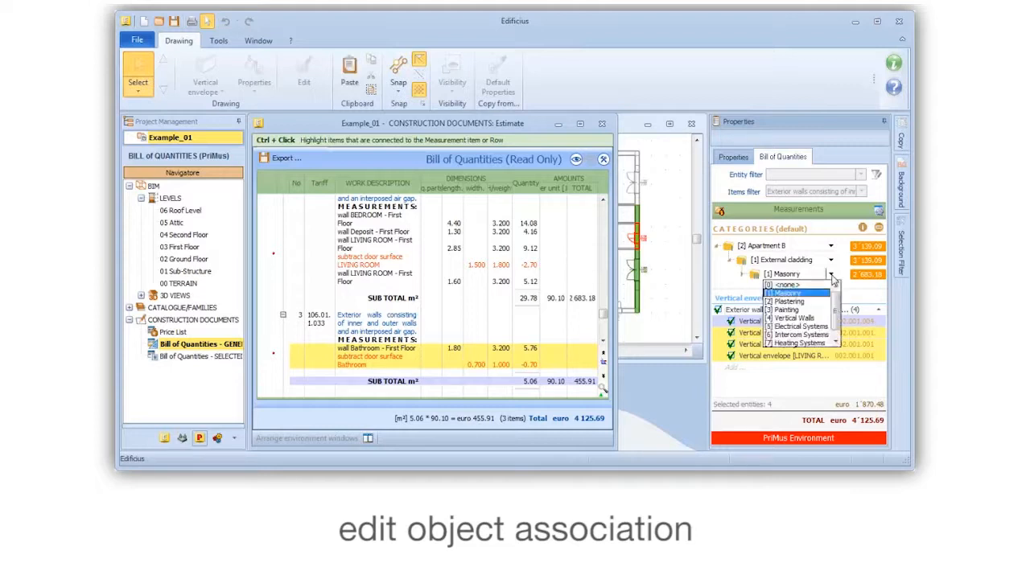
left_click(815, 322)
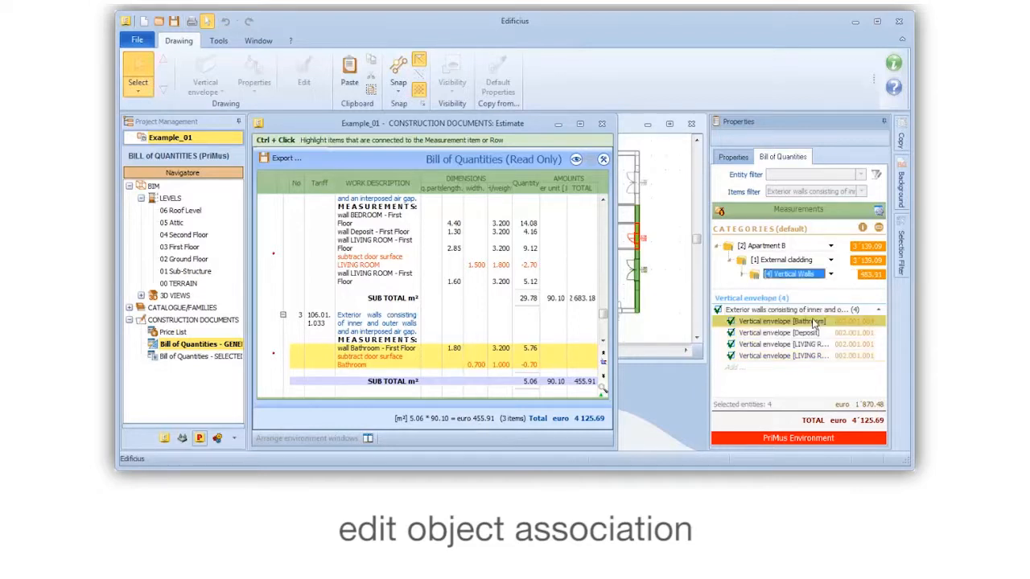
left_click(875, 285)
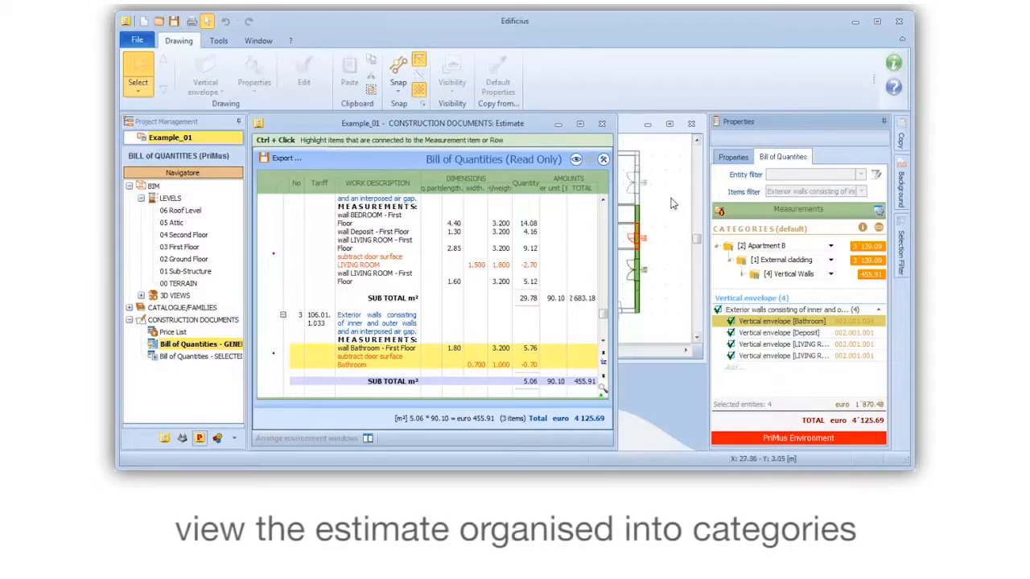
- Clear the wall selection, maximize the estimate and sort it by super categories, expanding Apartment A and Apartment B
left_click(671, 204)
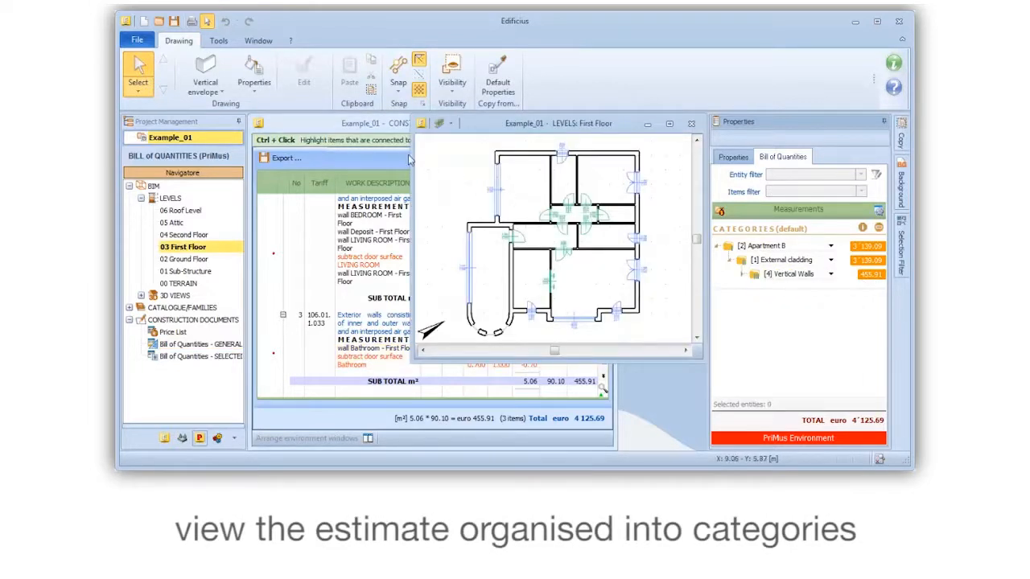
left_click(359, 134)
left_click(579, 124)
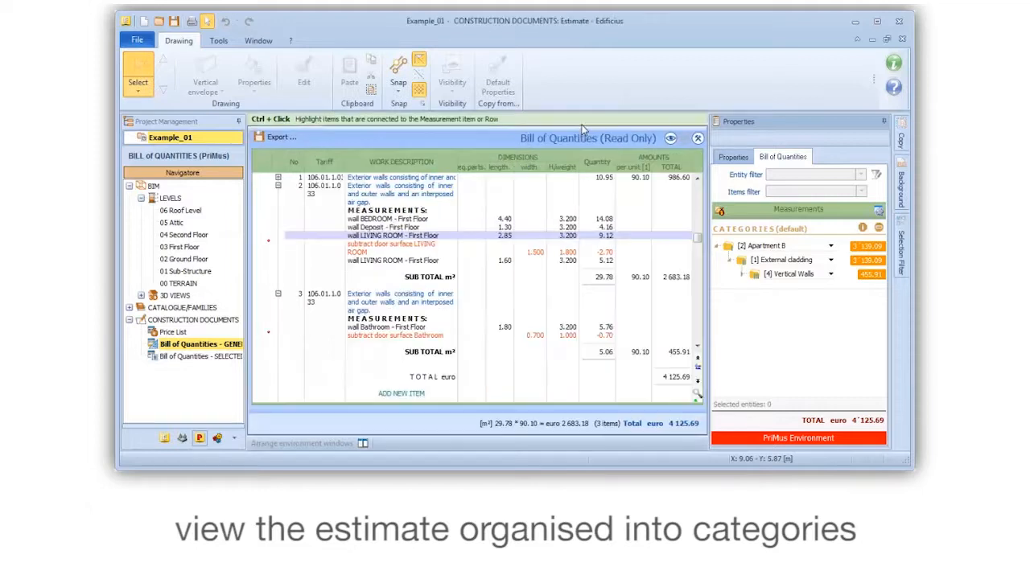
left_click(698, 140)
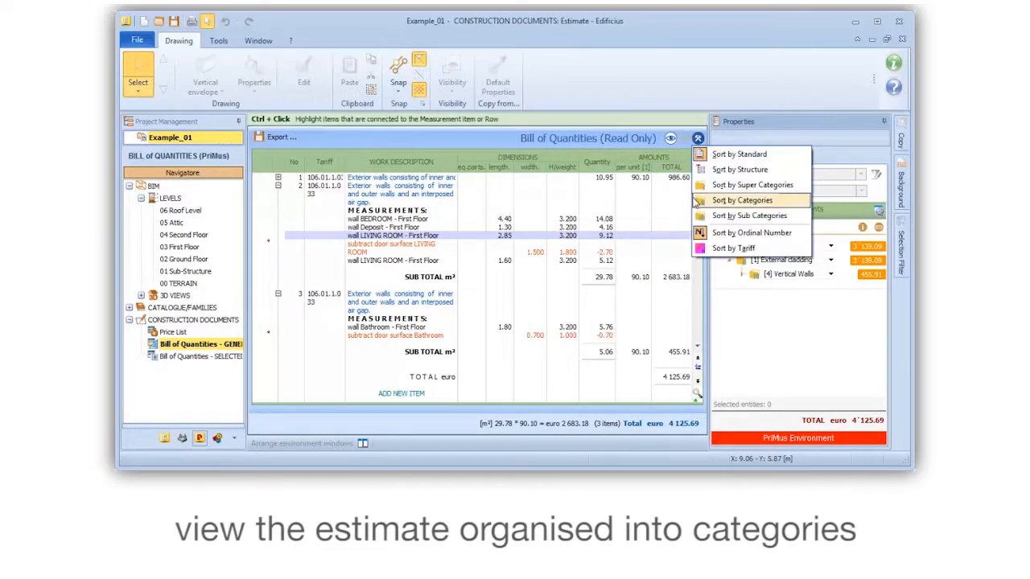
left_click(766, 189)
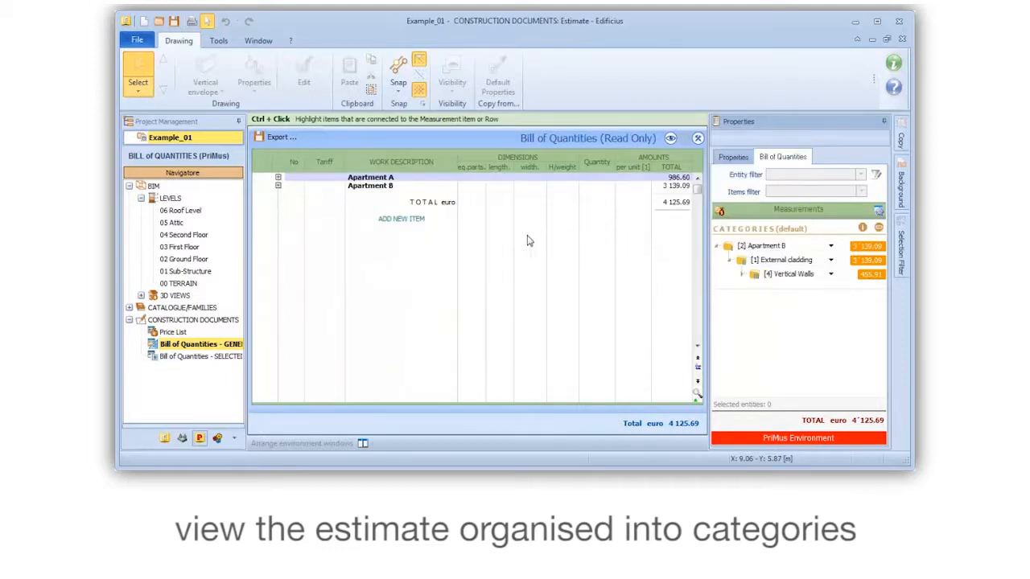
left_click(278, 177)
left_click(278, 193)
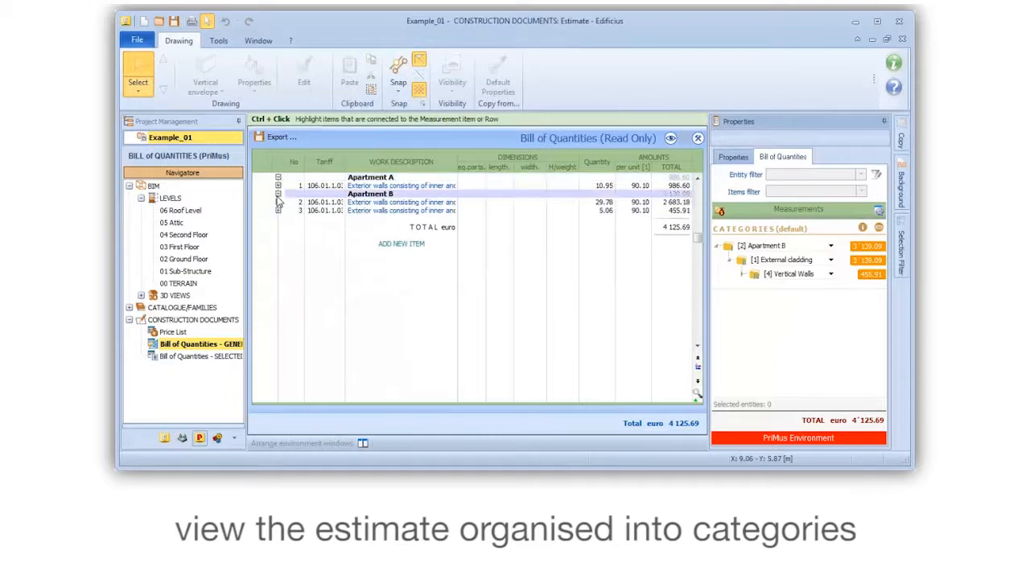
- Sort the estimate by structure and expand the Masonry sub-categories of both apartments and the Vertical Walls sub-category
left_click(698, 140)
left_click(743, 173)
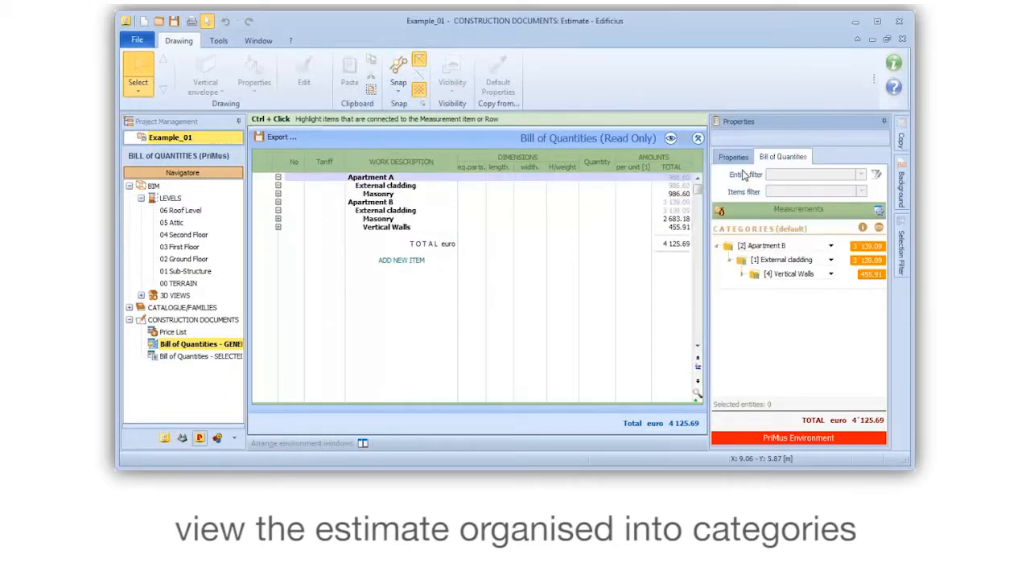
left_click(278, 194)
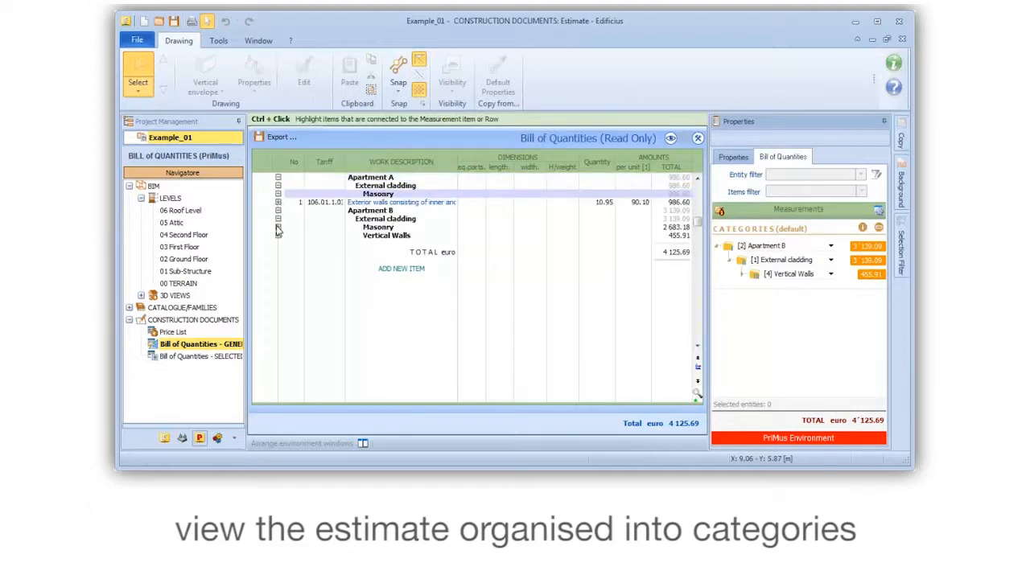
left_click(278, 227)
left_click(277, 244)
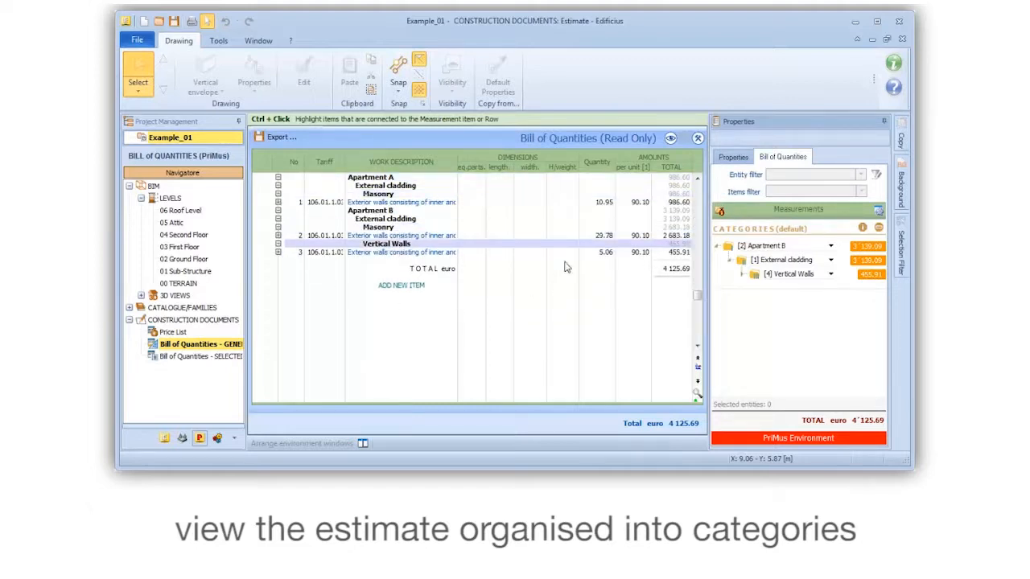